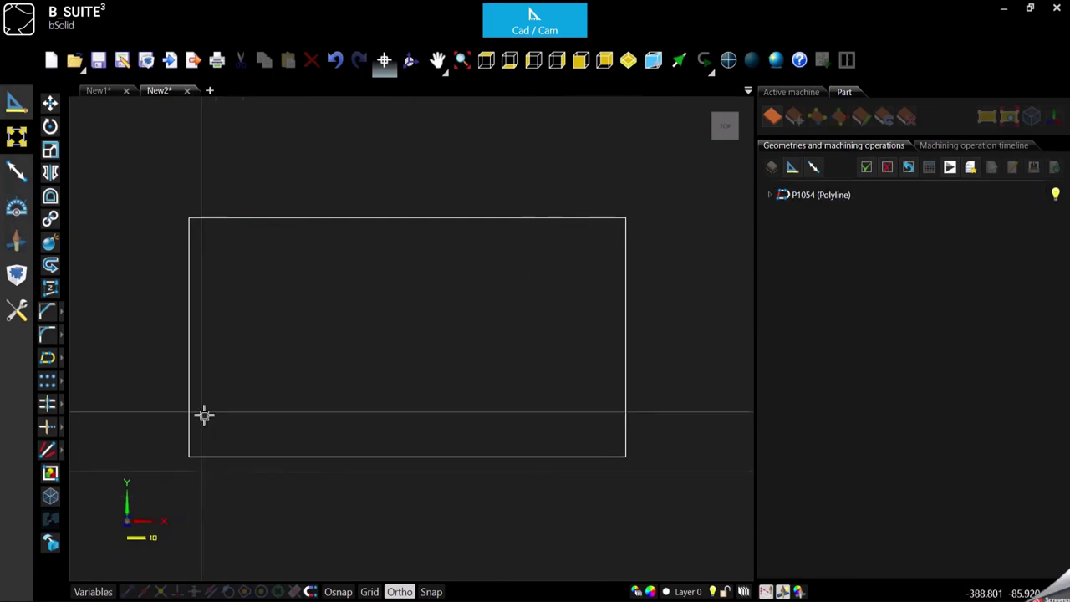
click(627, 254)
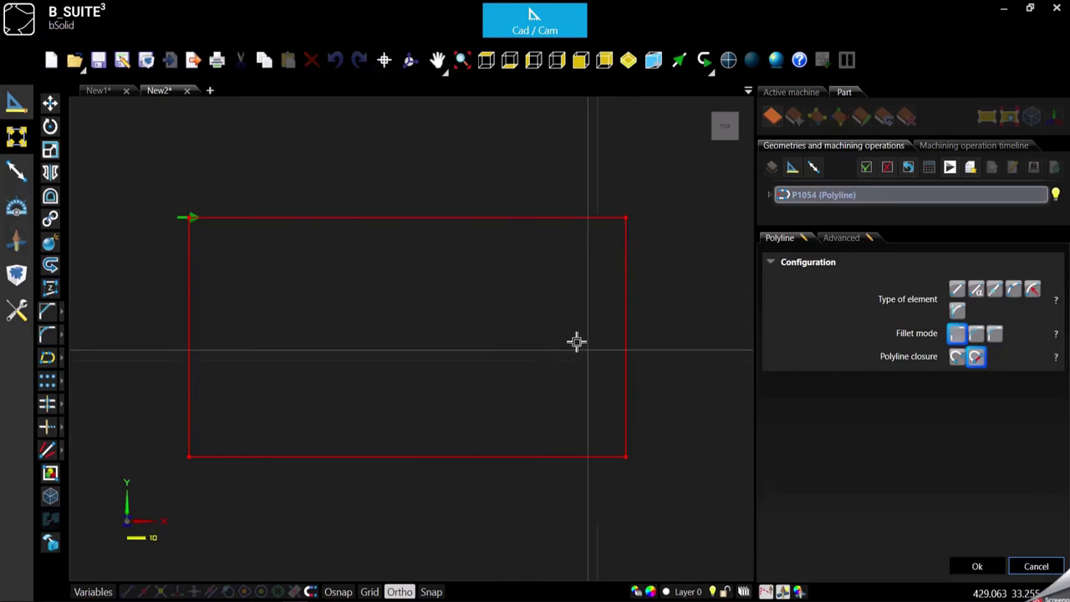
drag(623, 219, 652, 198)
mouse_move(628, 461)
mouse_down()
mouse_move(616, 479)
mouse_move(624, 456)
mouse_up()
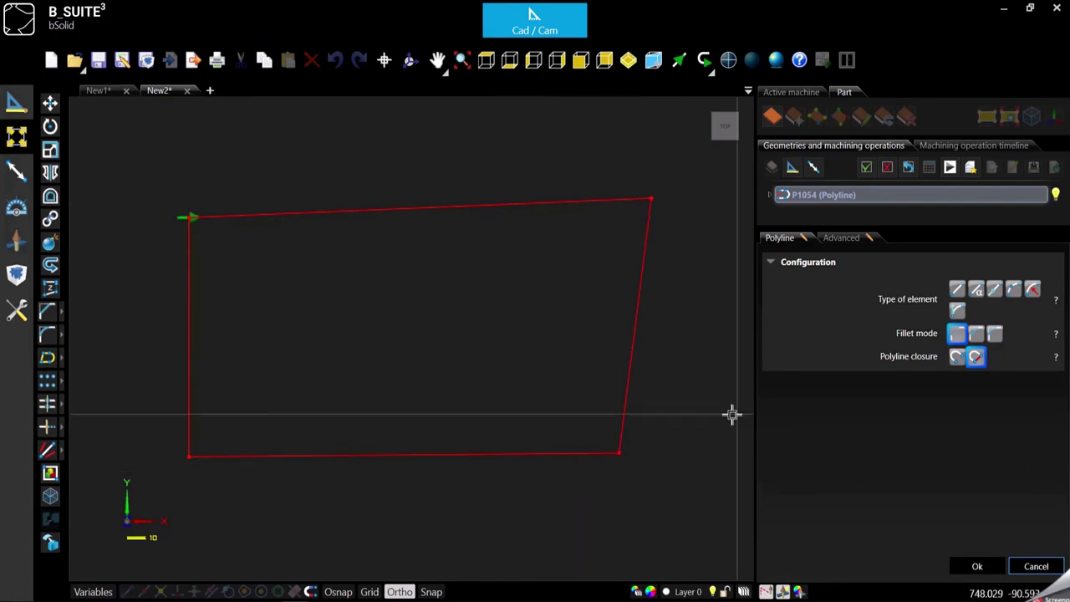
click(1036, 566)
key(Escape)
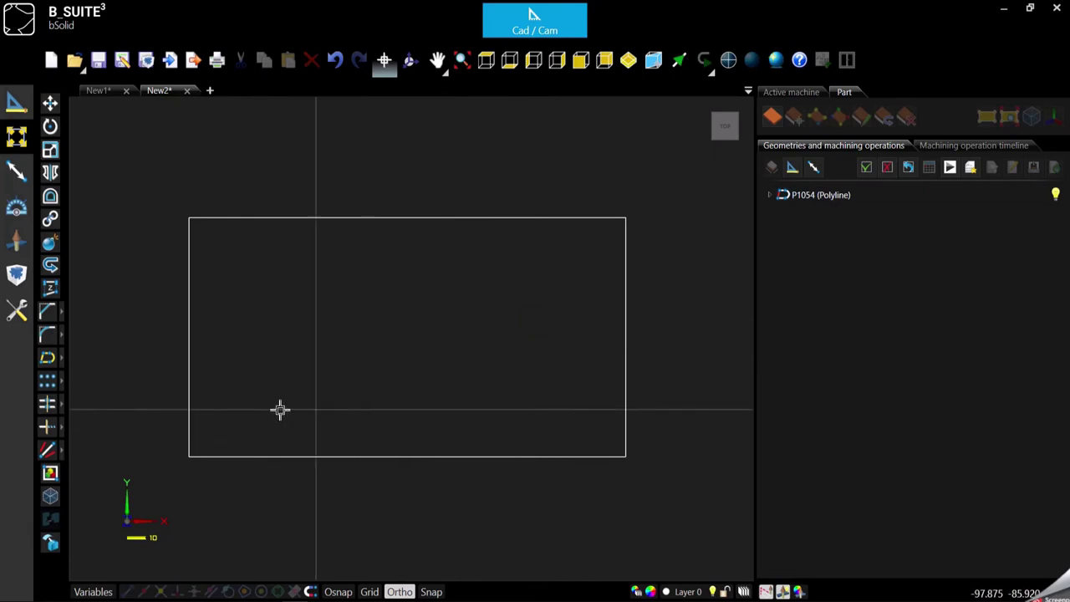
Chamfer the rectangle's top-left corner 10 × 10 mm using the left and top edges
click(46, 313)
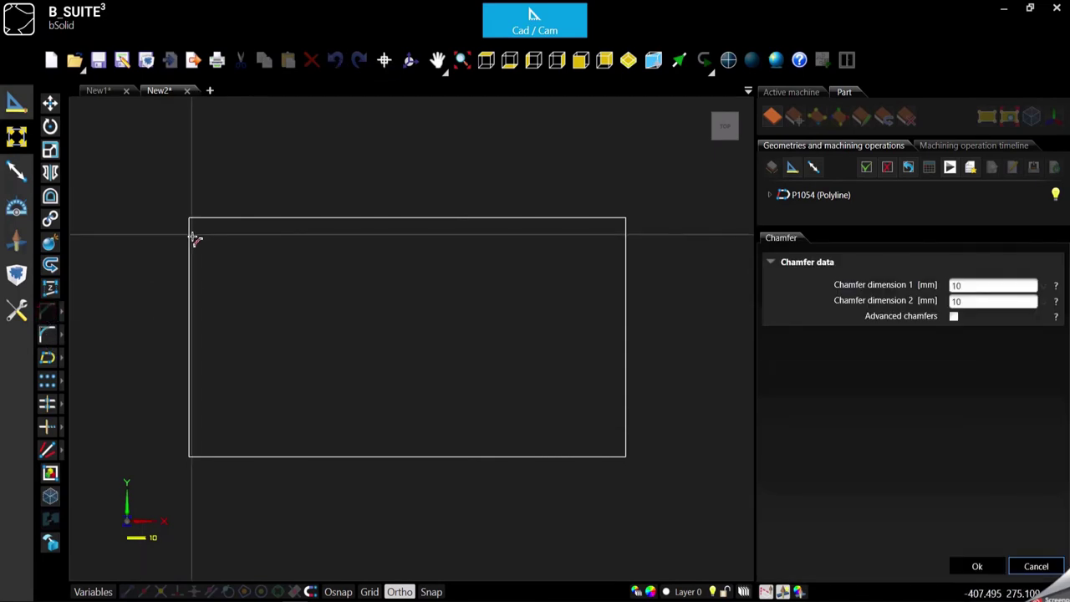
double_click(983, 284)
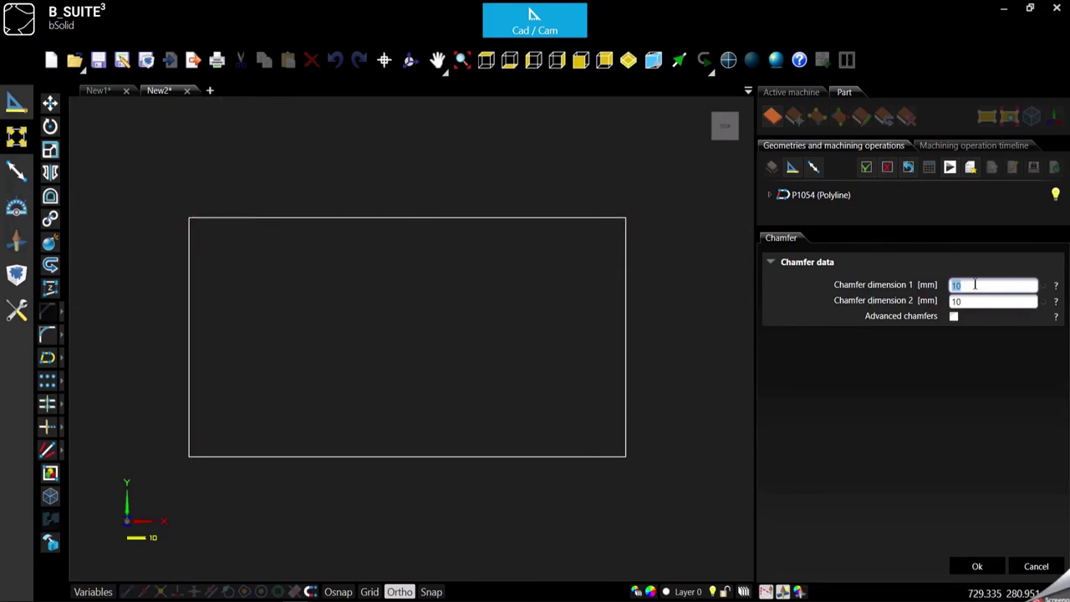
click(192, 246)
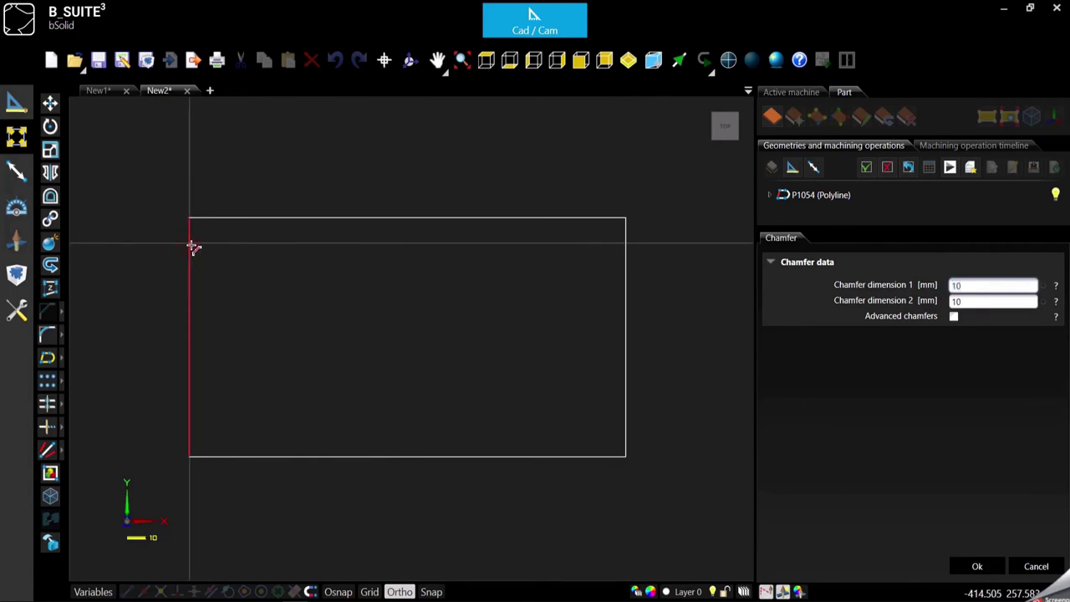
click(229, 220)
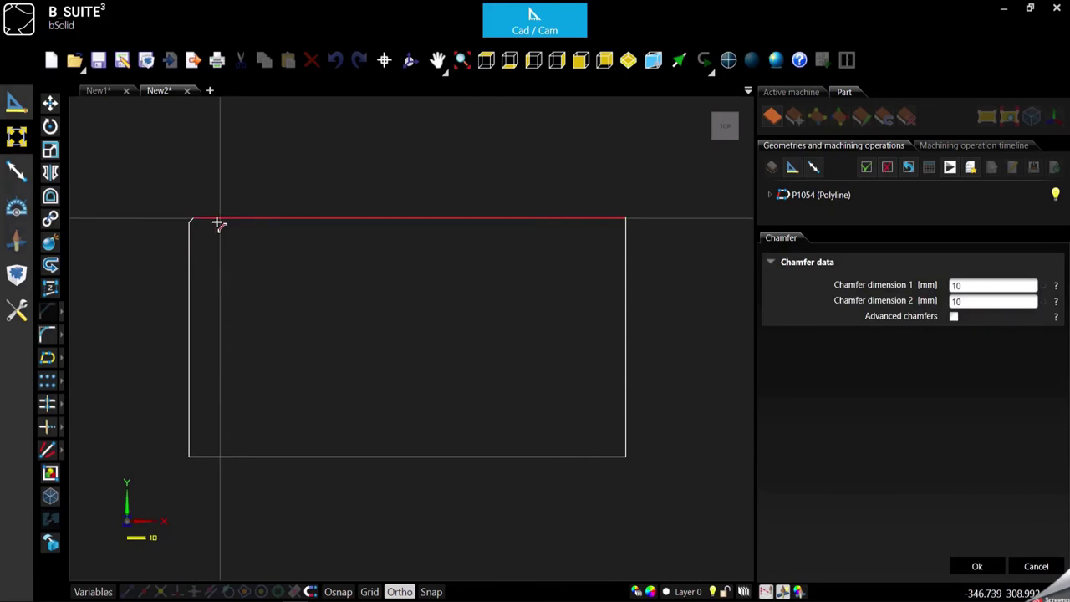
click(1036, 567)
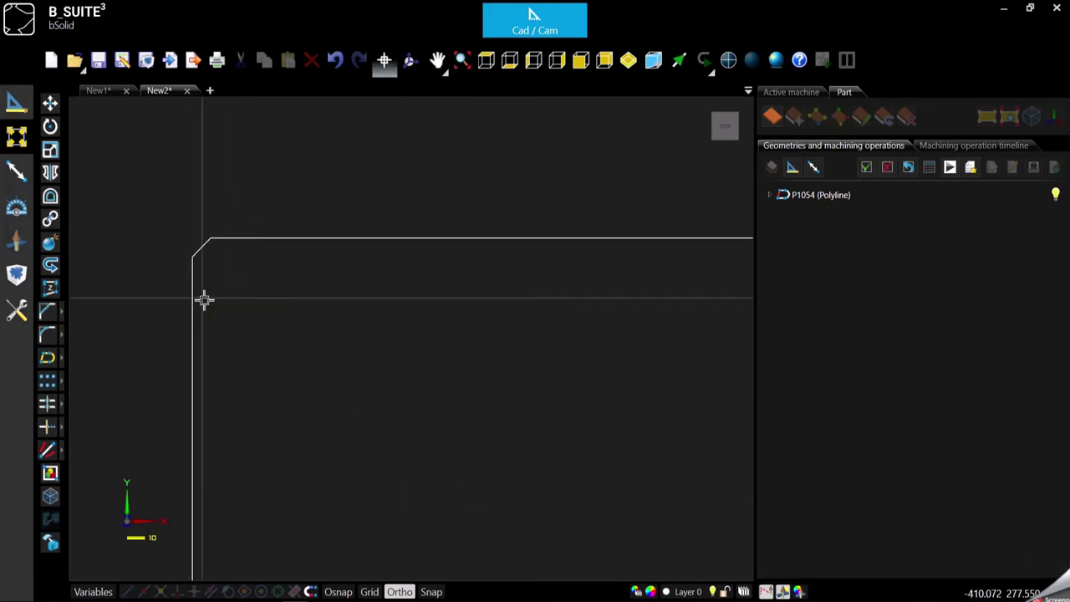
Start another chamfer on the rectangle
scroll(189, 200, down, 6)
scroll(308, 178, up, 2)
scroll(308, 178, up, 5)
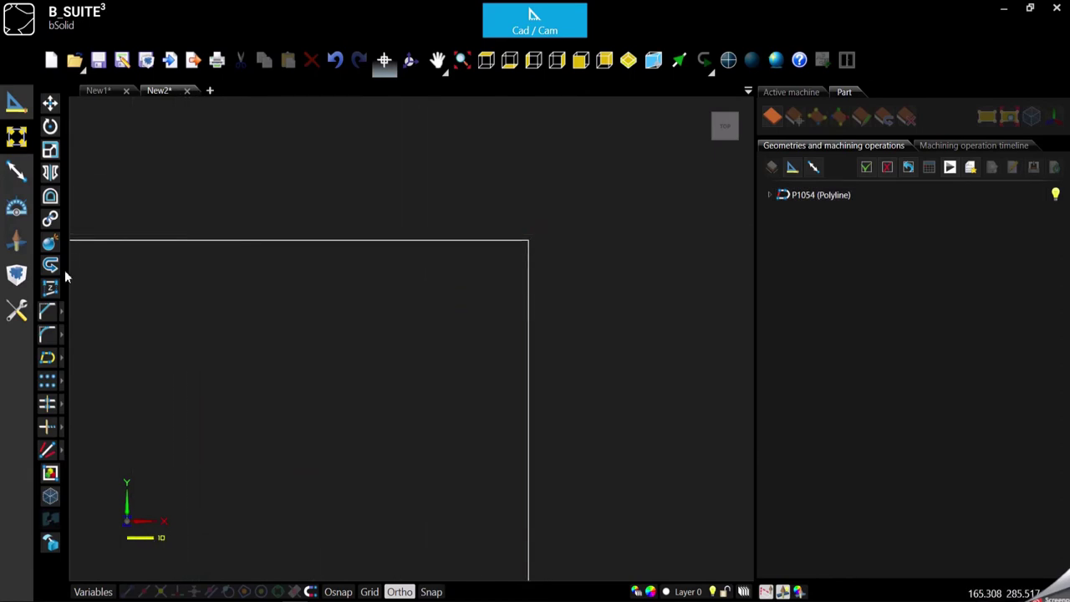
click(54, 311)
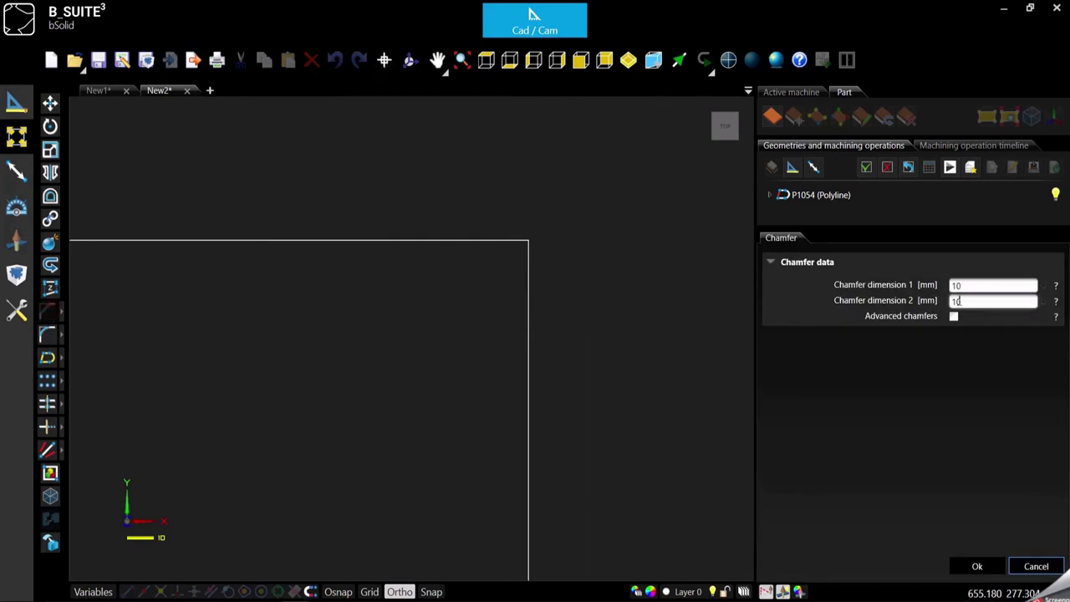
Set the chamfer's first dimension to 20 mm and keep the second at 10 mm
double_click(968, 285)
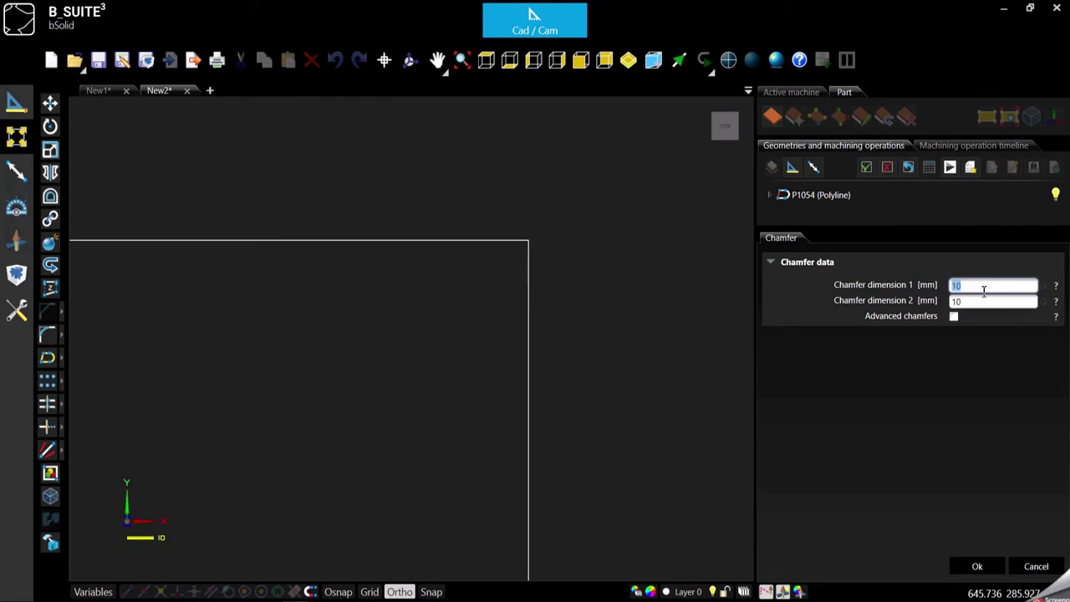
text(20)
click(981, 300)
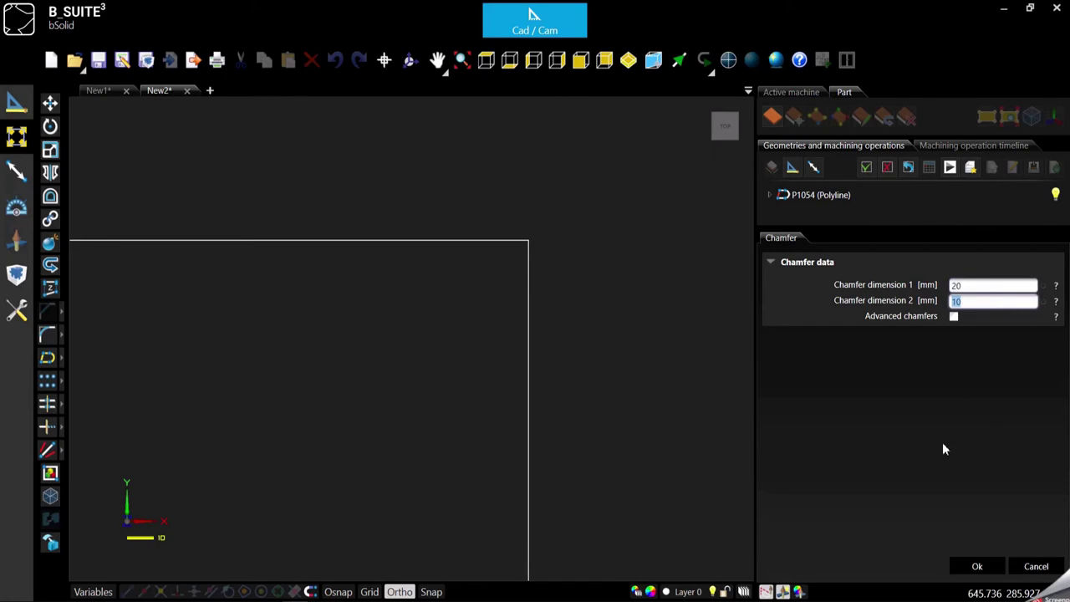
click(438, 243)
click(515, 249)
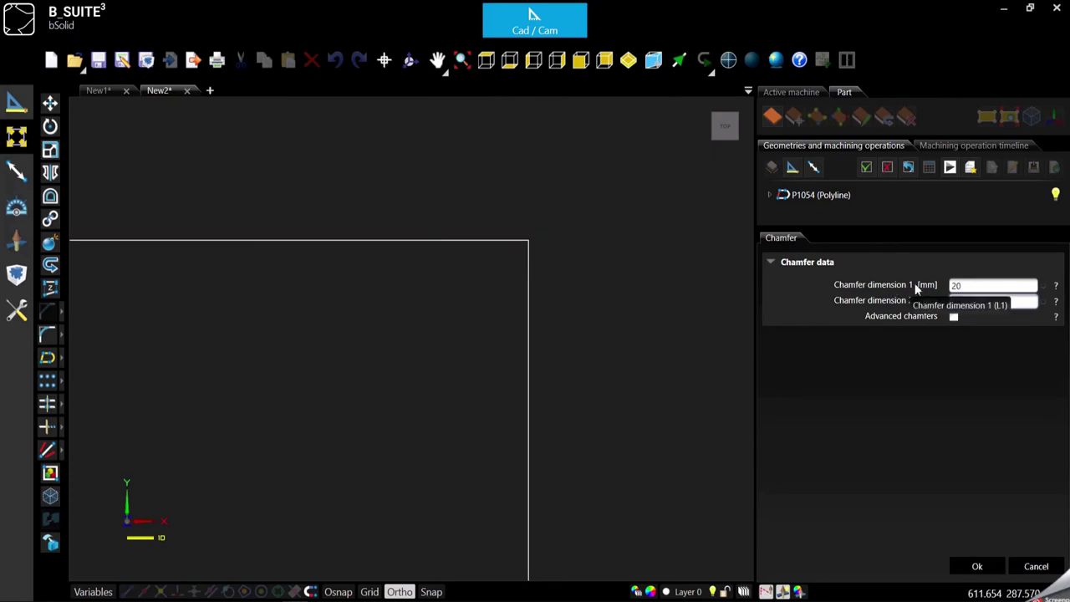
key(Tab)
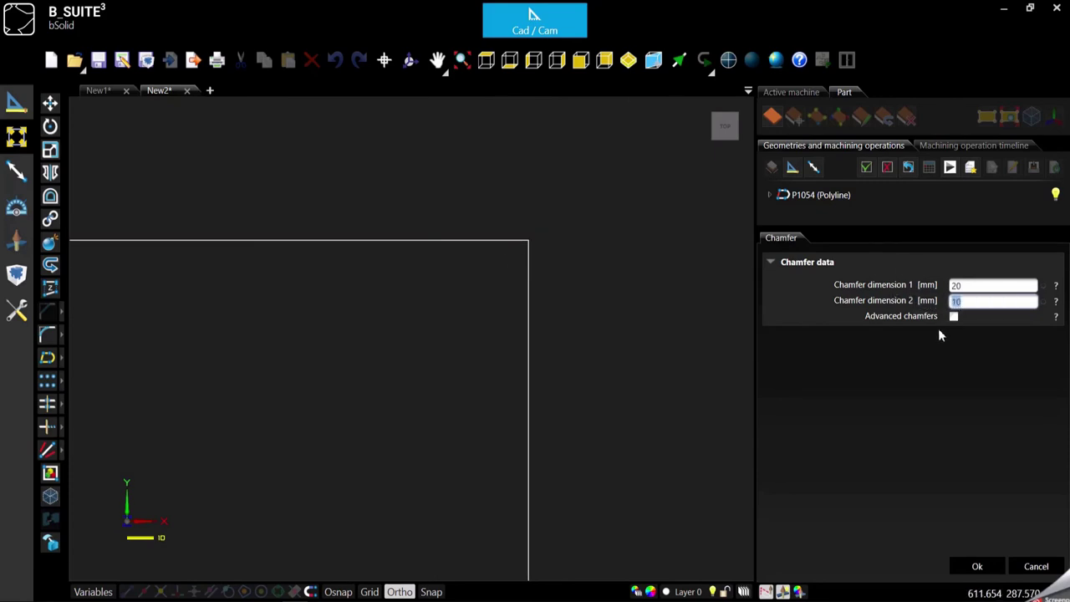
Chamfer the top-right corner by picking the top edge, then the right edge
click(425, 244)
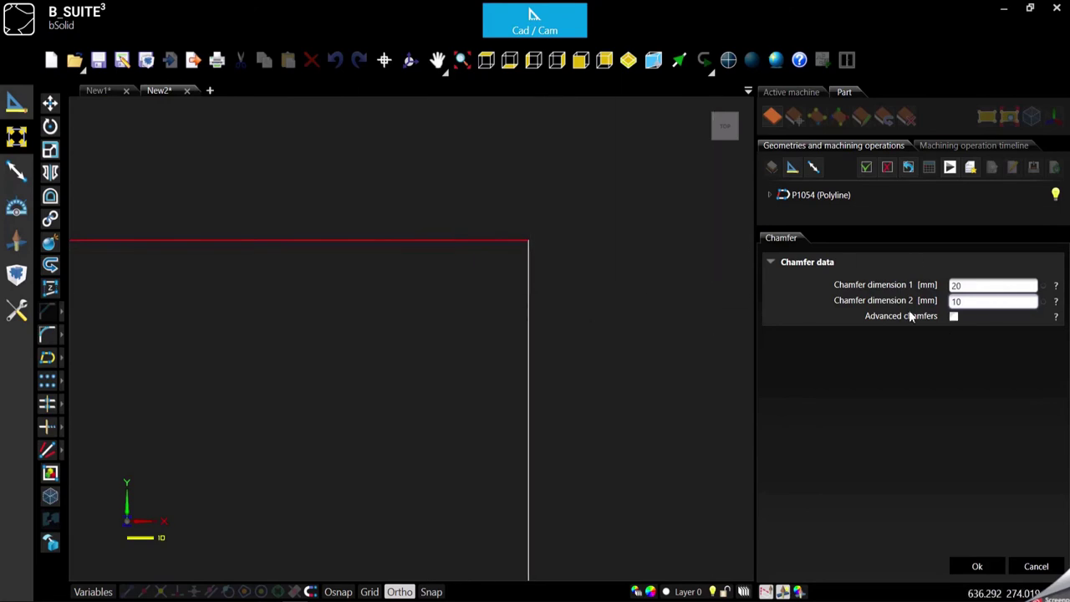
click(530, 313)
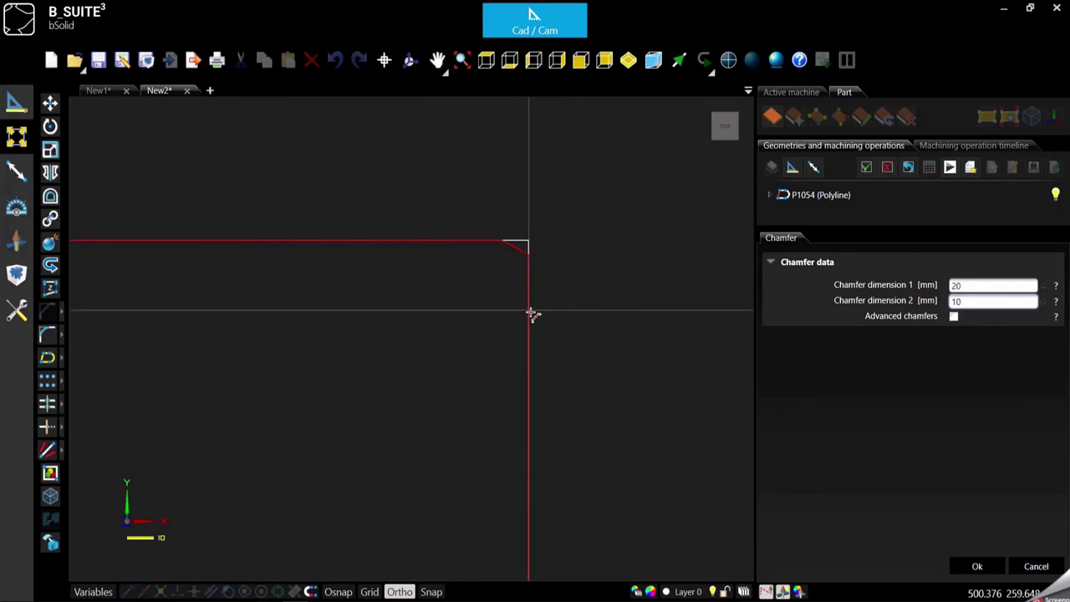
scroll(530, 312, up, 4)
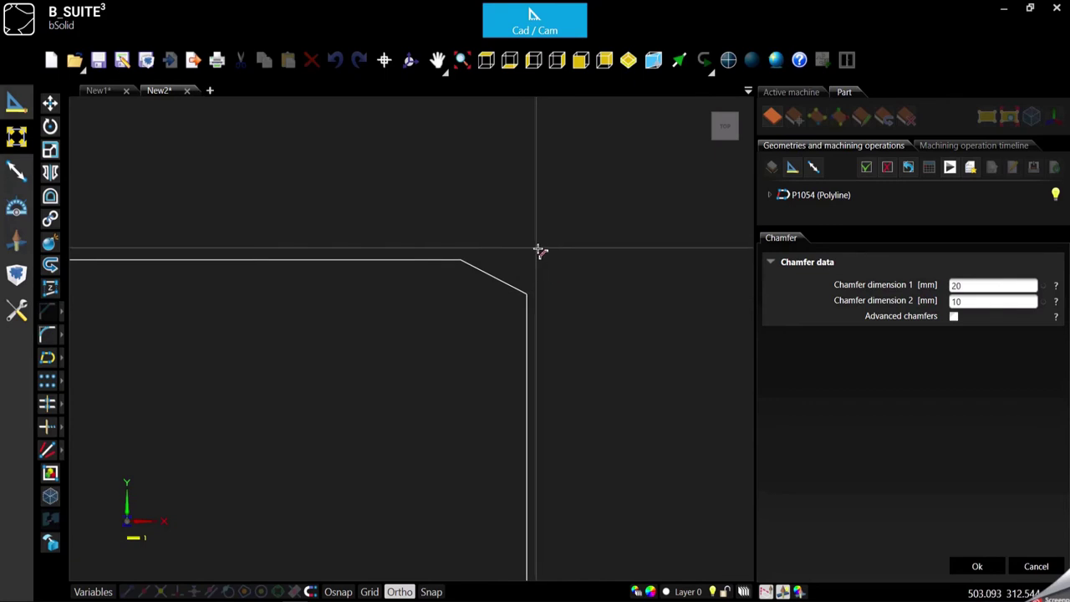
scroll(605, 263, down, 6)
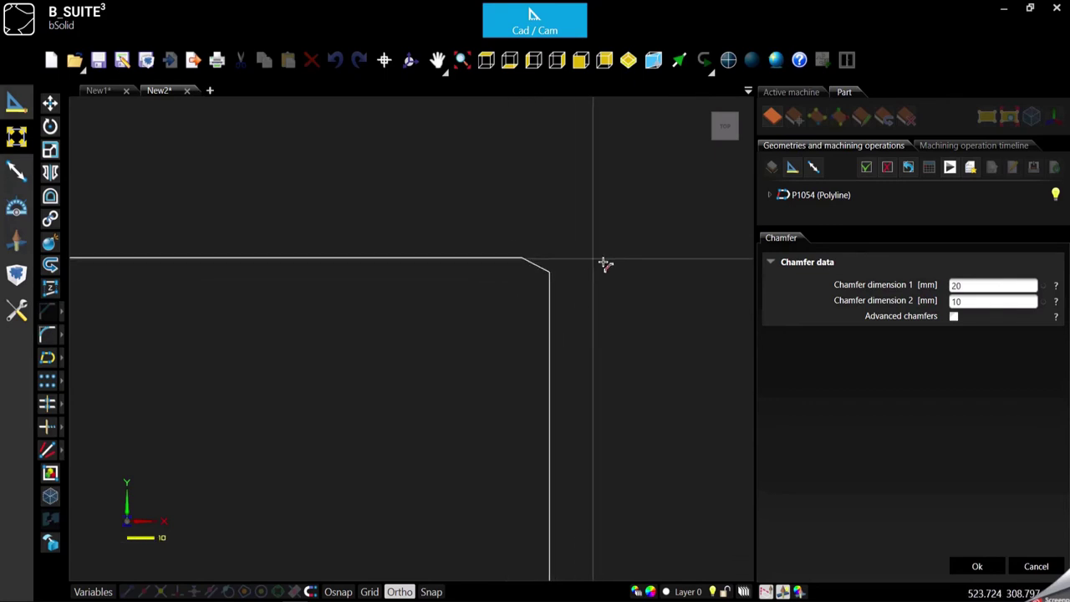
scroll(635, 273, up, 3)
scroll(669, 301, down, 5)
scroll(313, 284, up, 8)
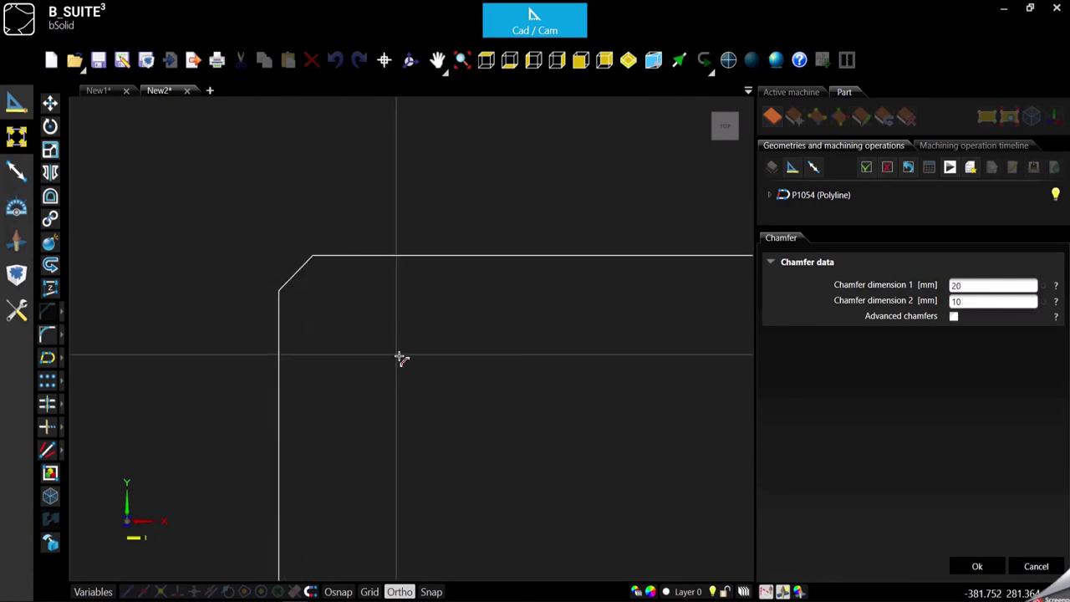
scroll(253, 143, down, 3)
scroll(226, 222, down, 2)
key(Return)
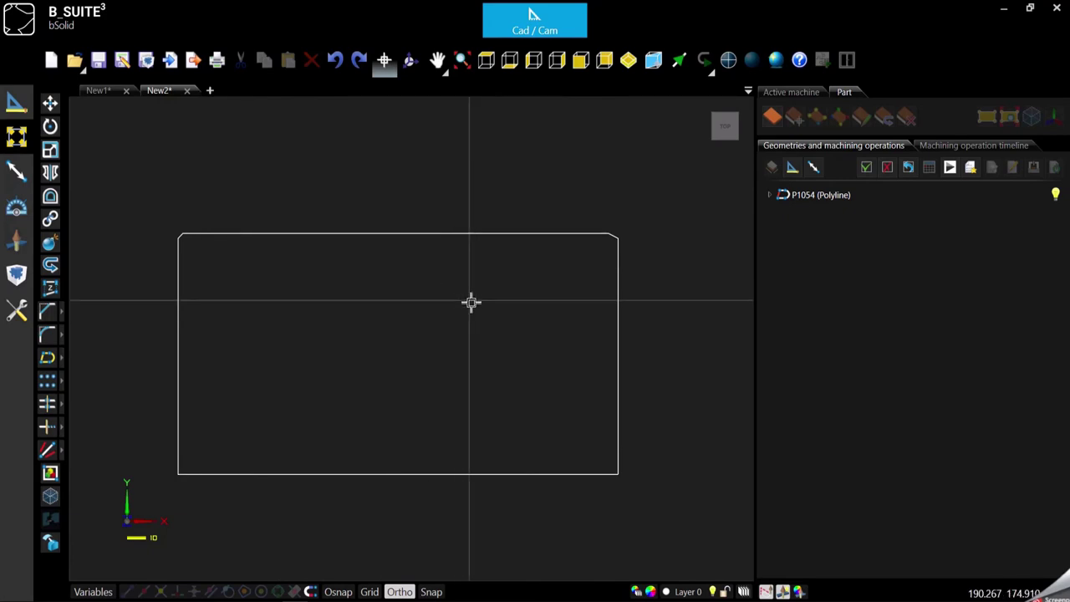
Undo both corner chamfers and select the rectangle polyline P1054
click(335, 60)
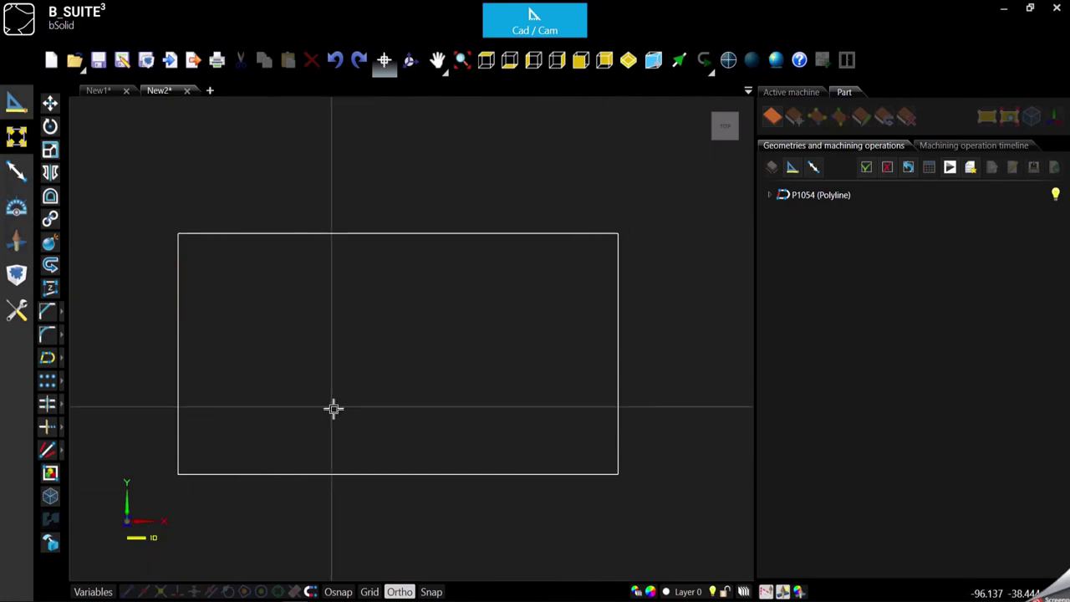
click(62, 311)
click(94, 312)
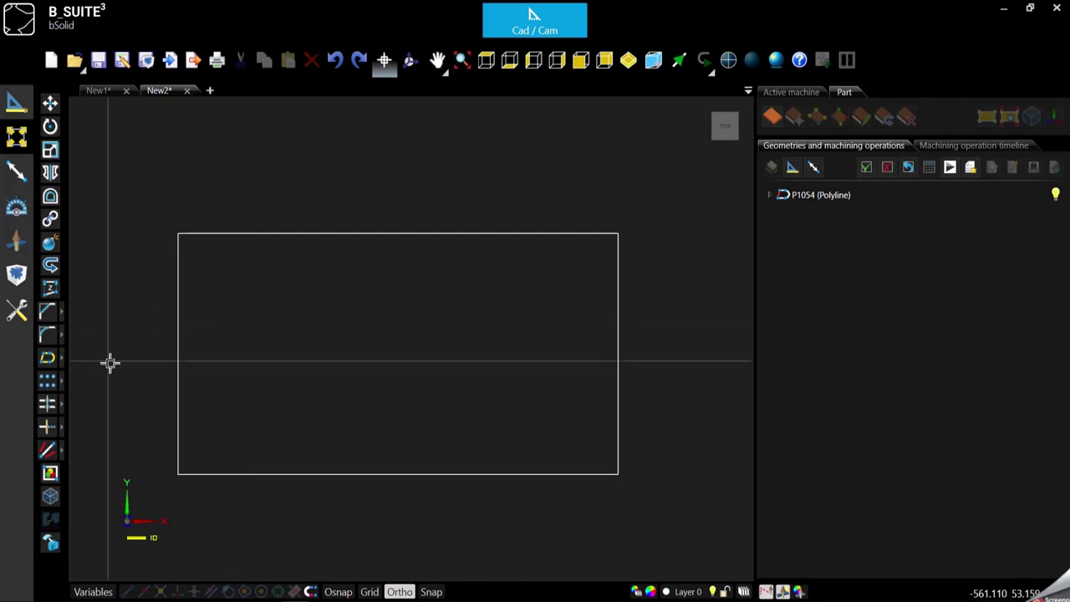
click(179, 344)
click(179, 344)
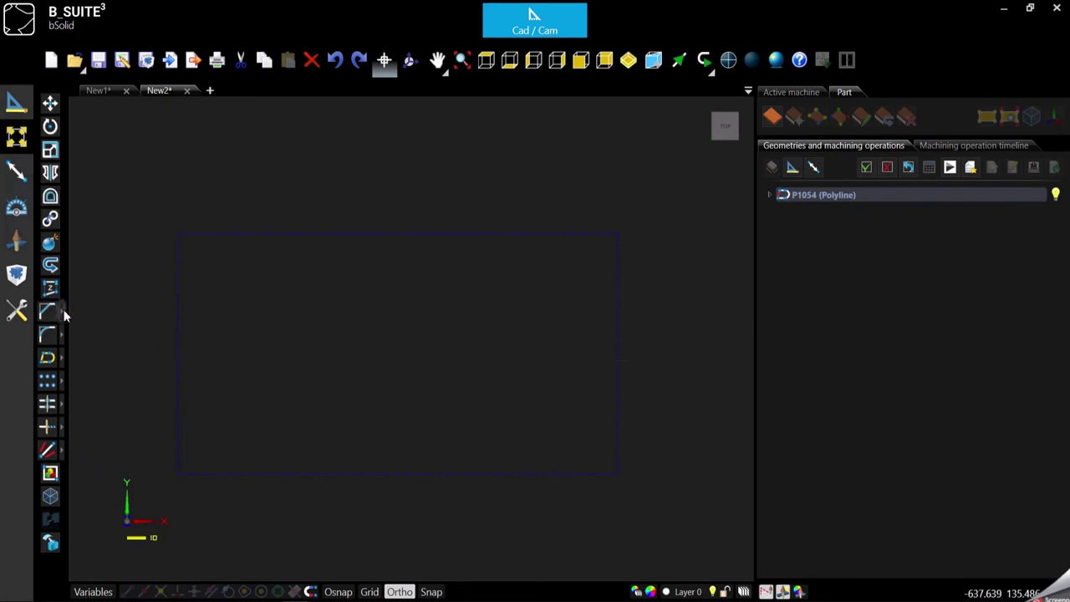
Apply Automatic chamfer to all four corners with both dimensions set to 40 mm
mouse_move(66, 315)
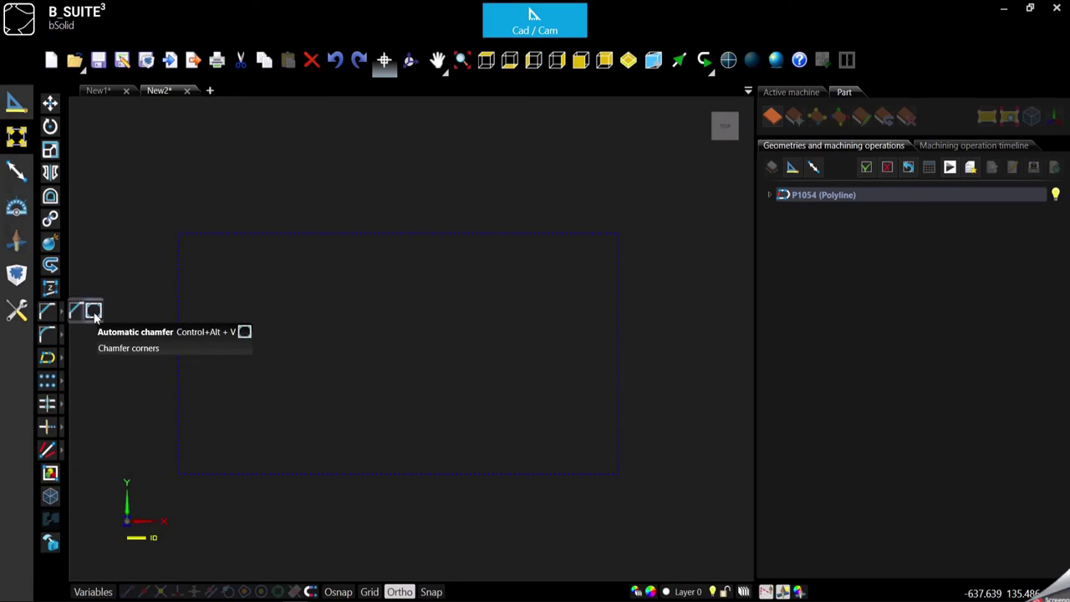
click(94, 312)
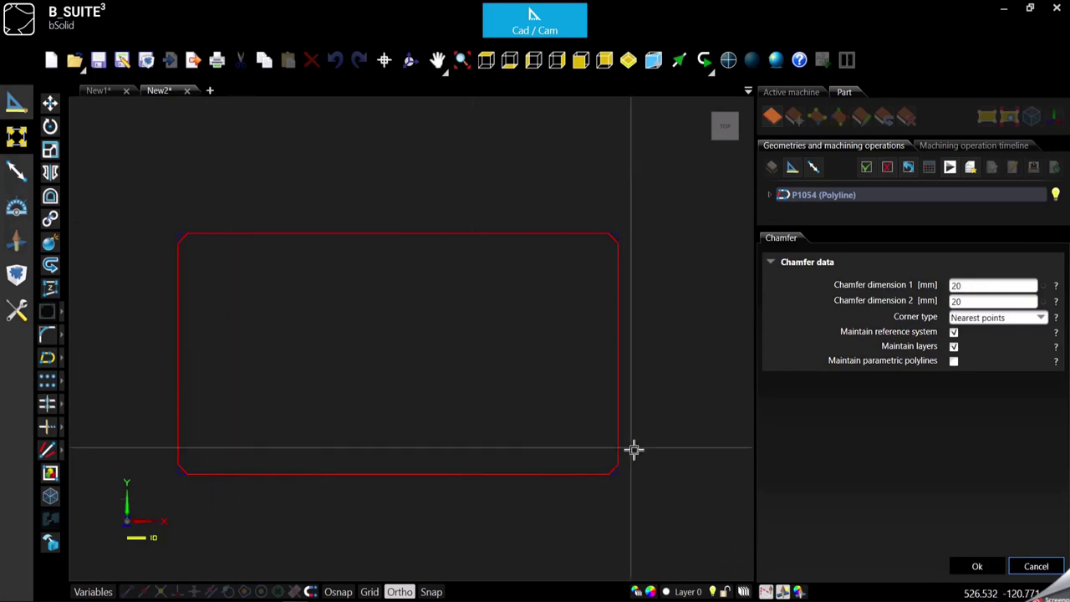
click(983, 285)
key(Tab)
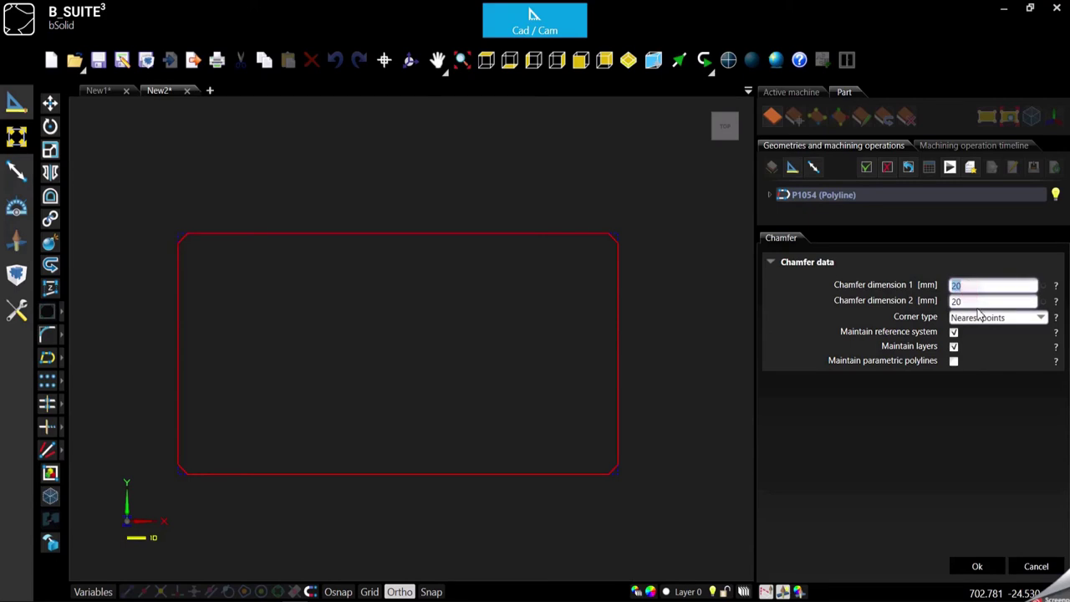
key(shift+Tab)
text(400)
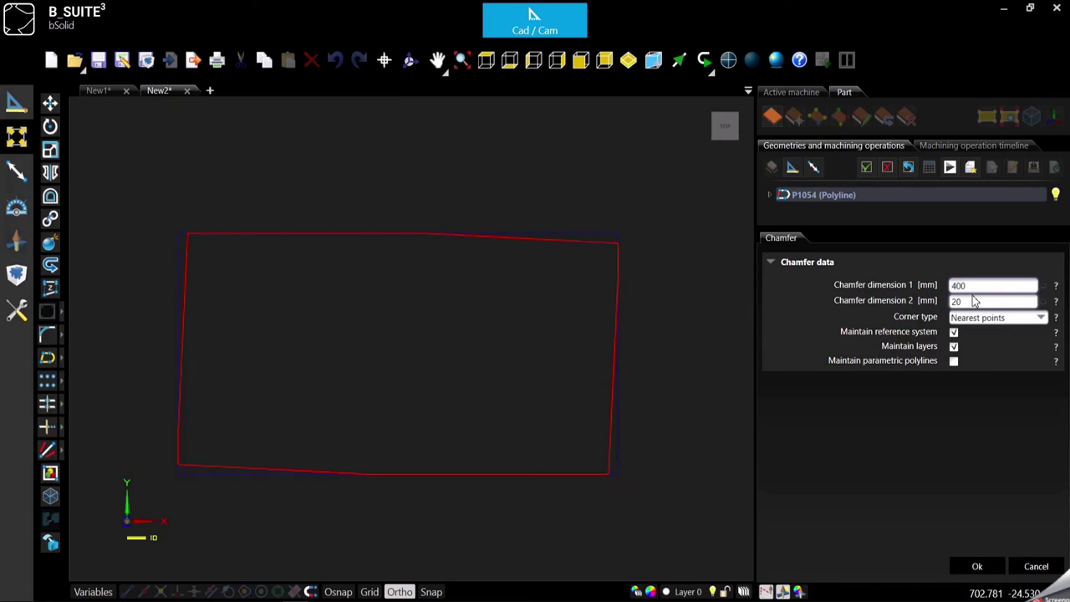
key(BackSpace)
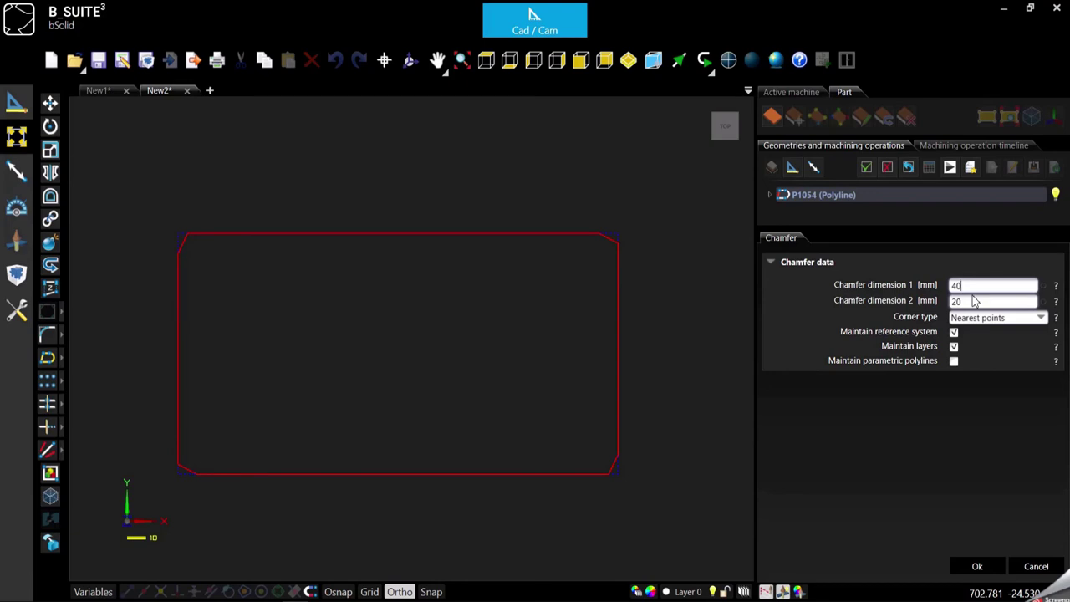
double_click(973, 302)
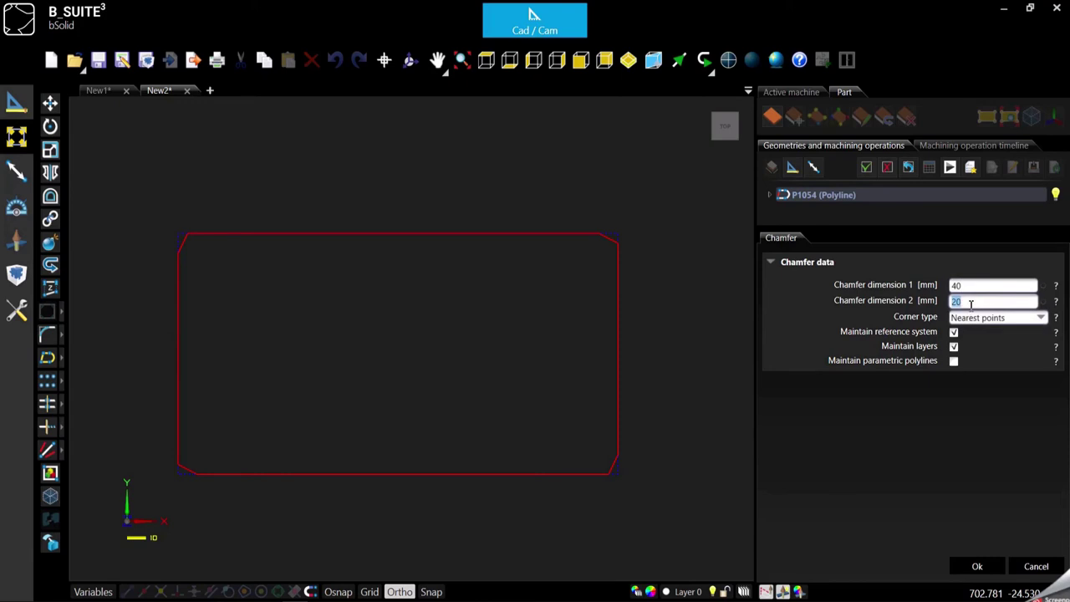
text(400)
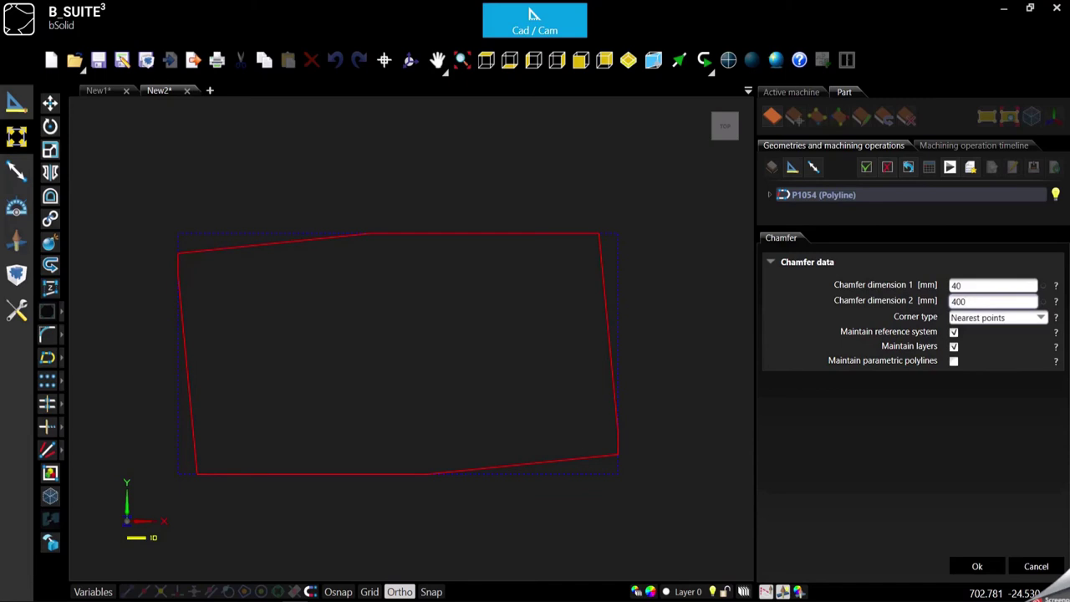
key(BackSpace)
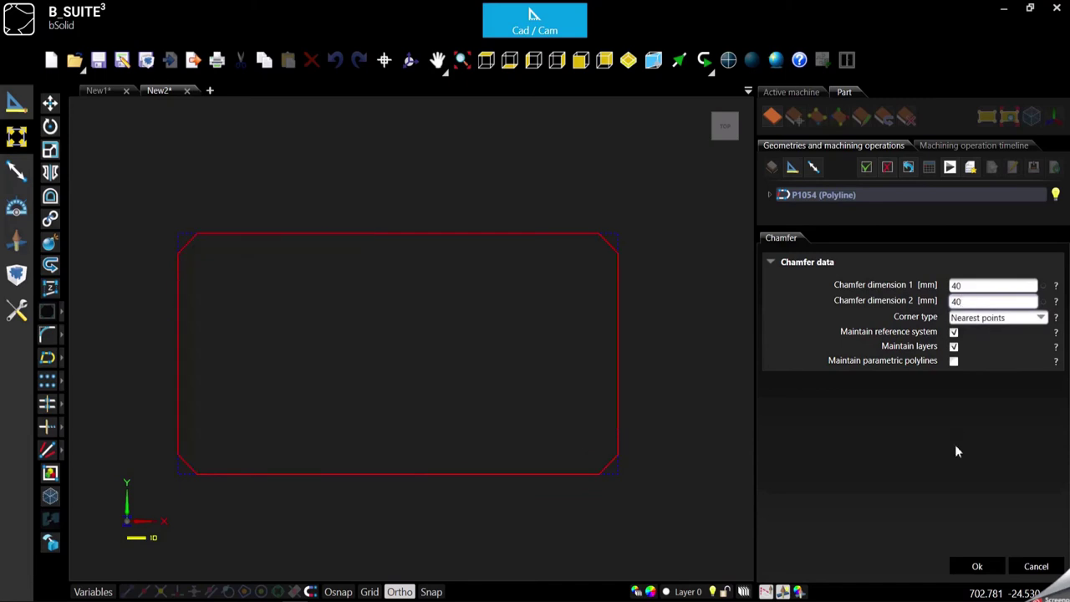
click(981, 565)
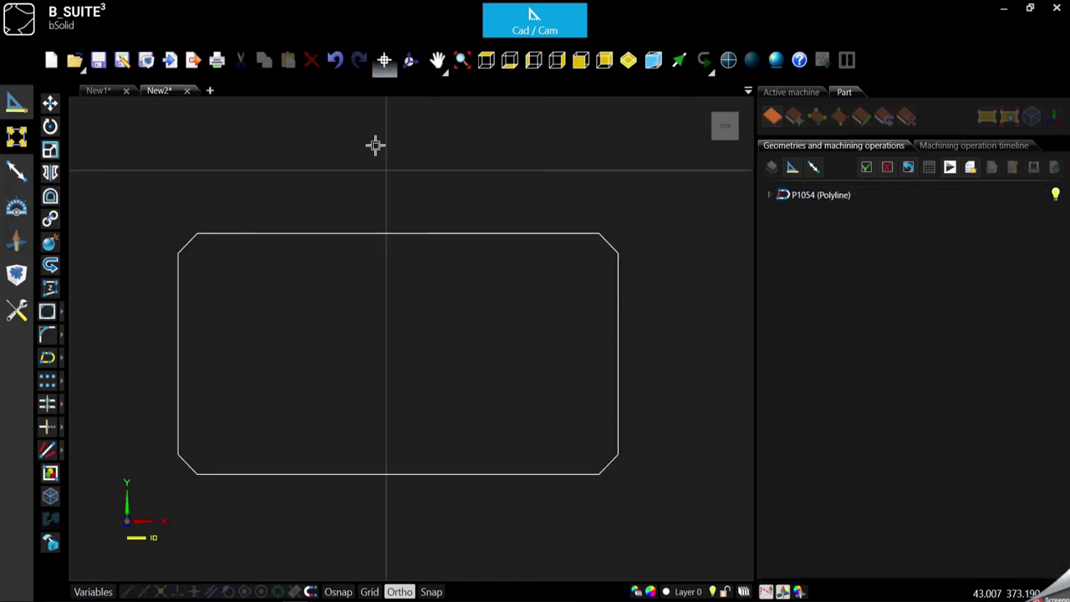
Undo the 40 mm chamfers and reselect the rectangle polyline
click(337, 73)
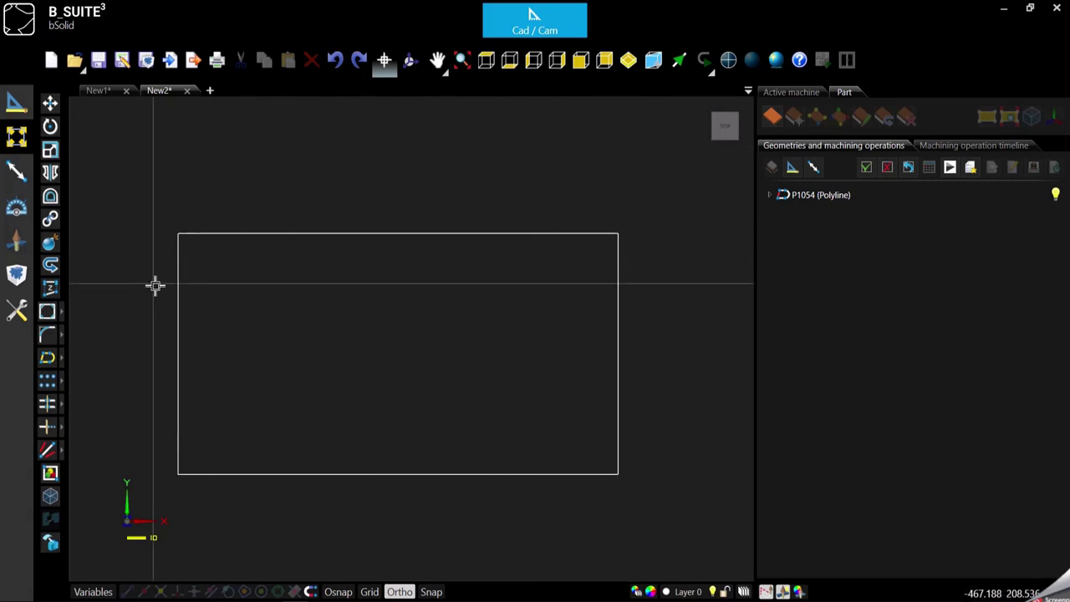
click(50, 337)
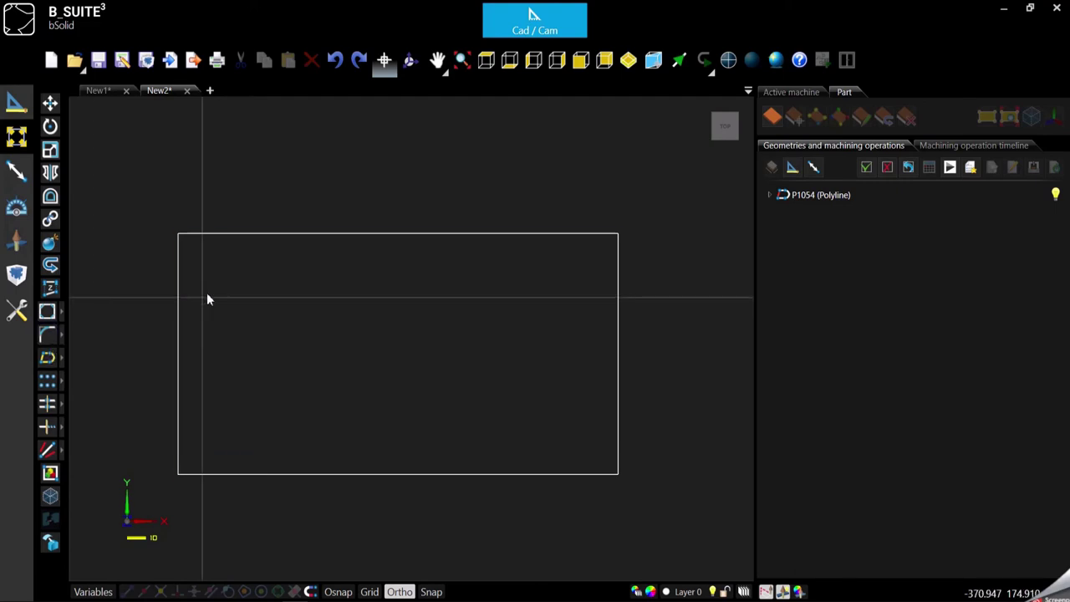
click(178, 260)
Fillet the rectangle's top-left corner with a 25 mm radius
key(Escape)
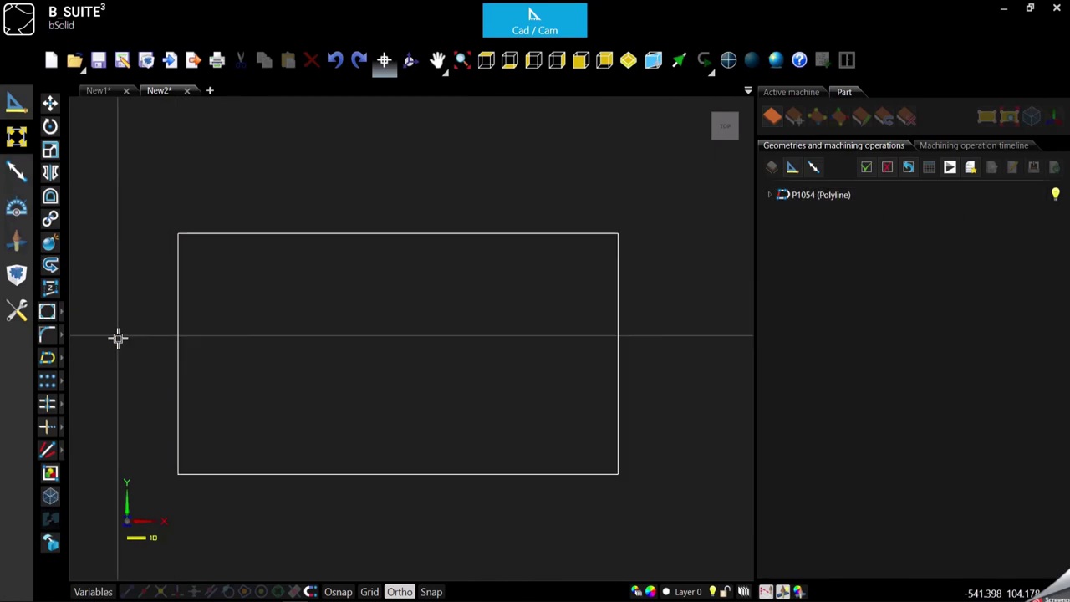
click(47, 337)
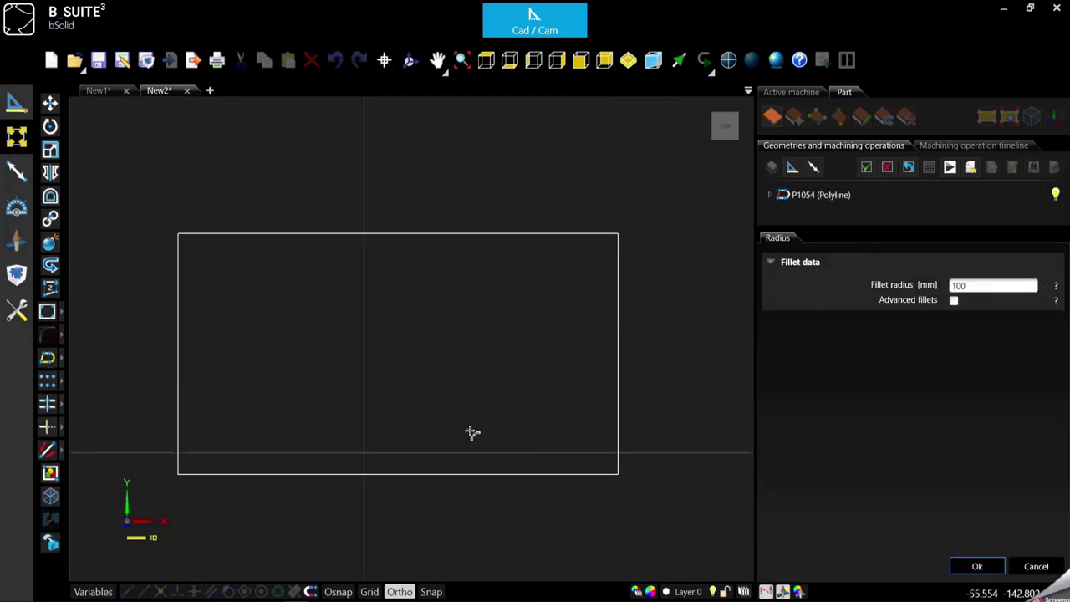
click(966, 286)
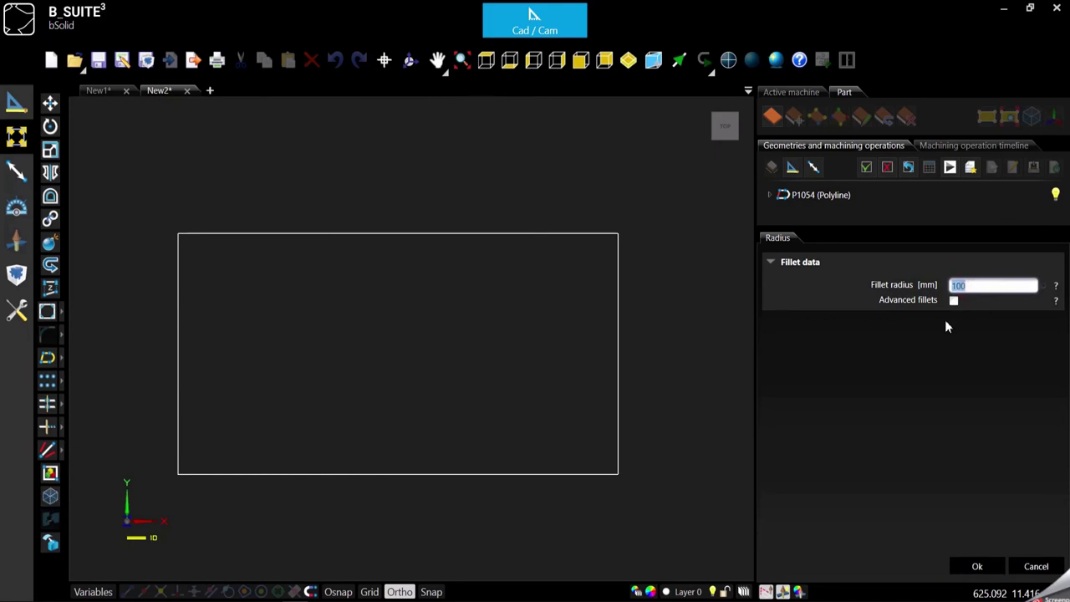
text(25)
click(976, 566)
click(203, 241)
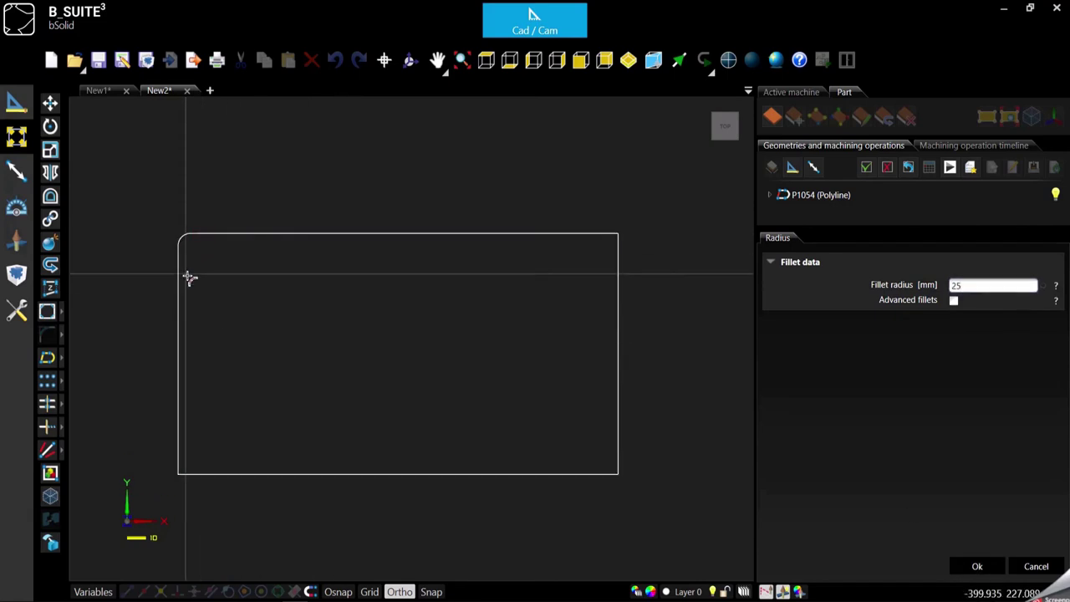
Fillet the top-right corner at 50 mm and the bottom-right corner at 100 mm
double_click(976, 284)
text(50)
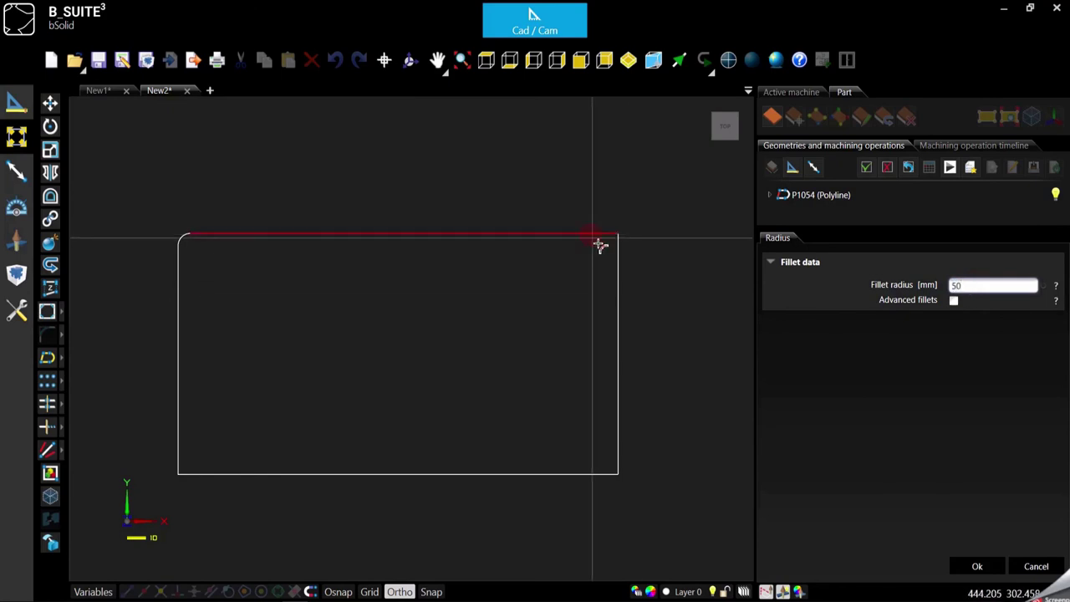
click(621, 270)
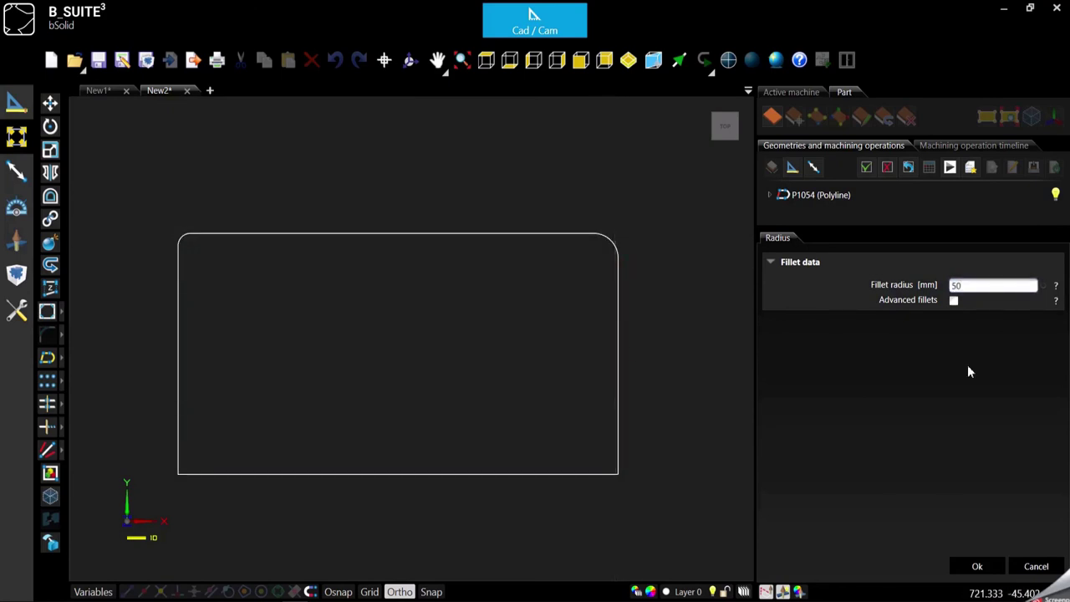
double_click(980, 285)
text(100)
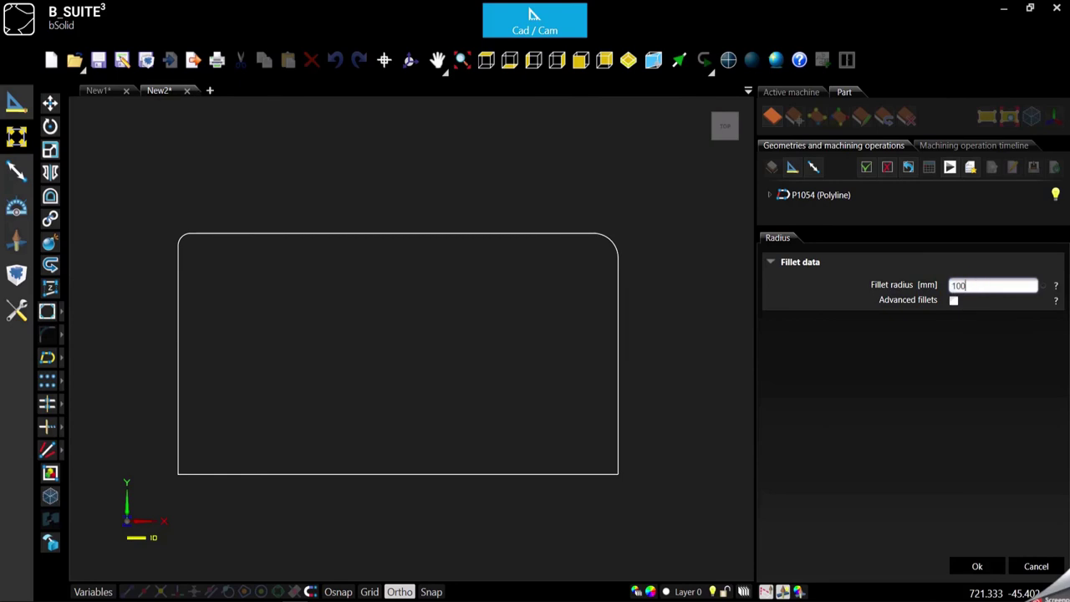
click(603, 476)
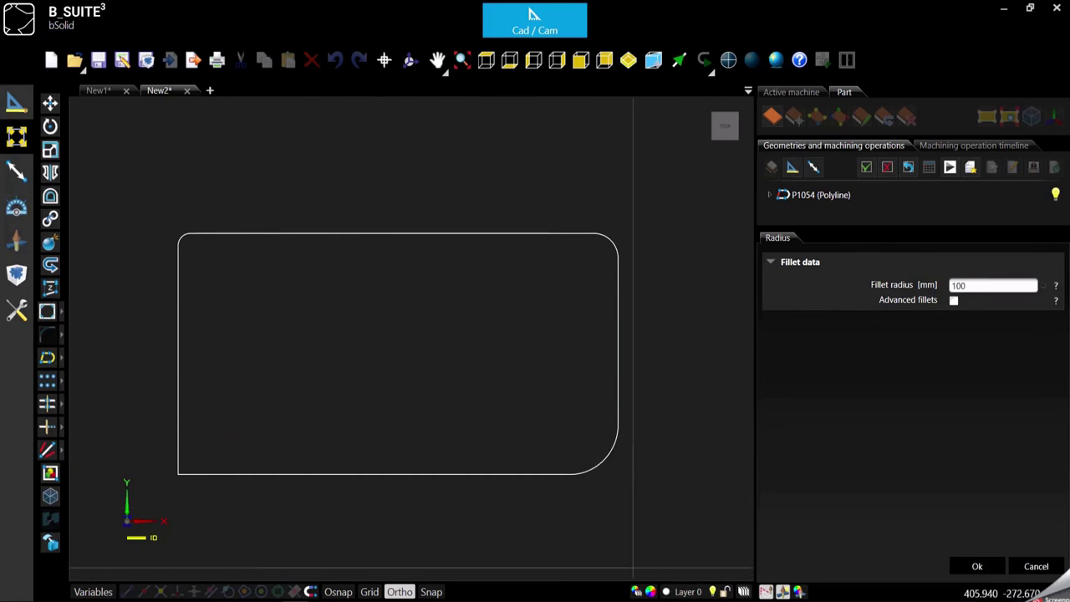
click(1034, 566)
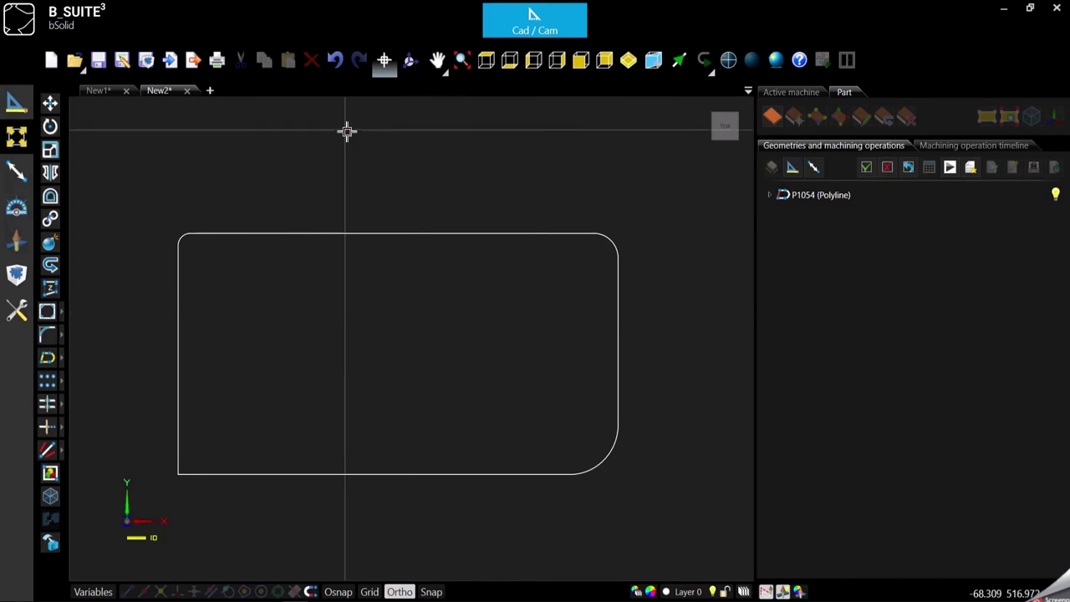
Undo the three corner fillets and select the rectangle polyline
click(335, 59)
click(336, 59)
click(335, 59)
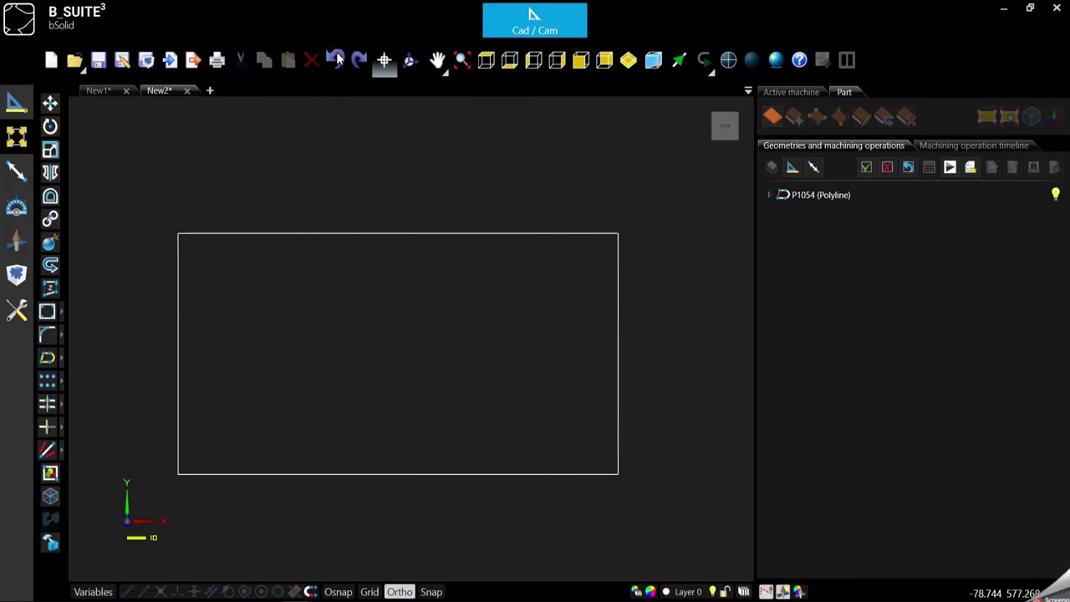
click(63, 334)
click(179, 359)
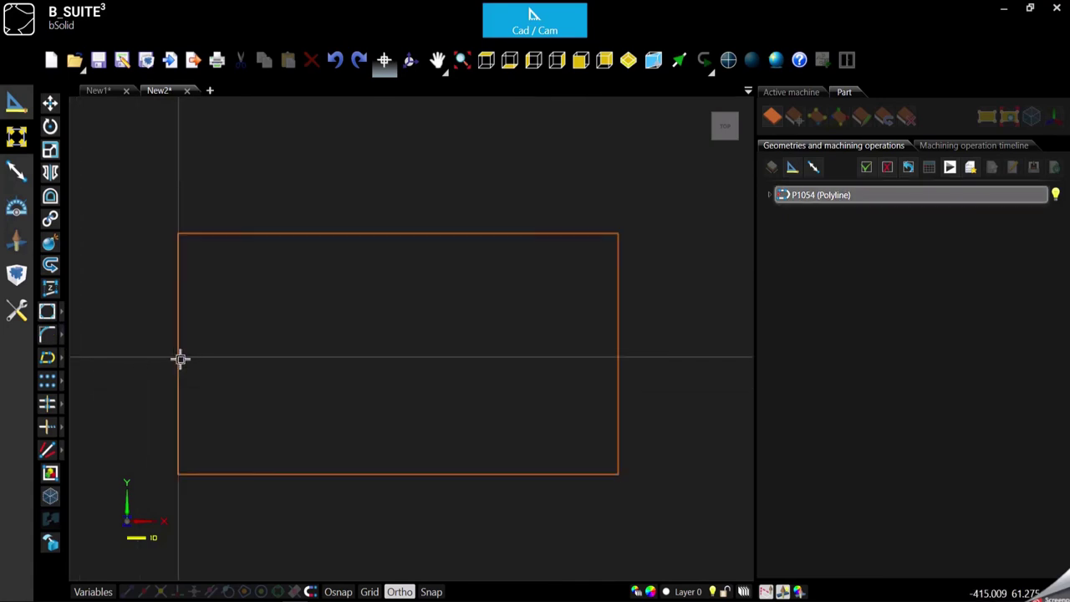
Apply the automatic fillet to all four corners with a 50 mm radius
click(62, 336)
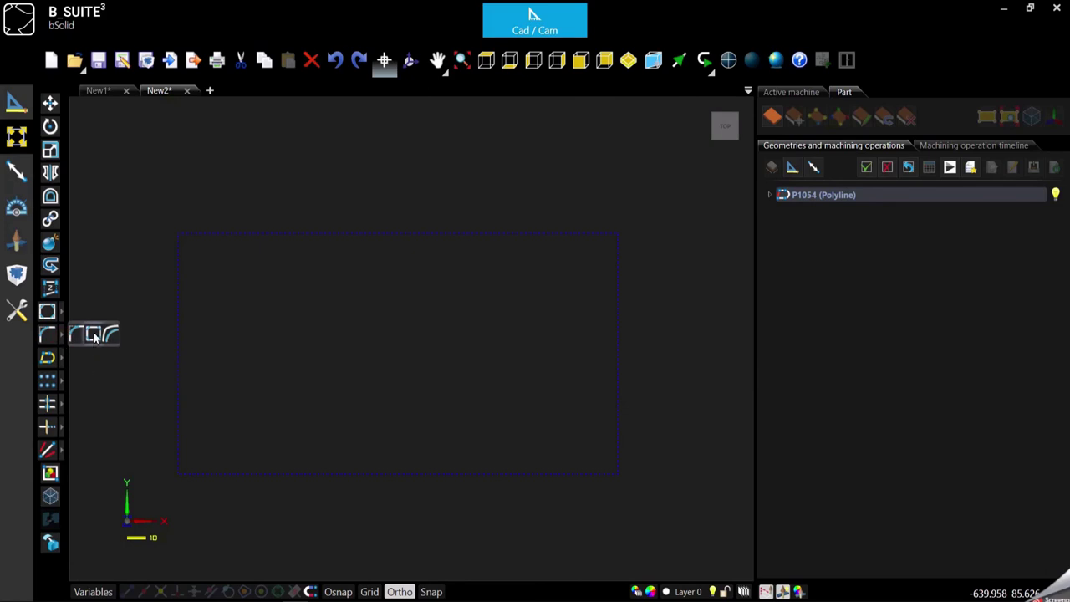
click(94, 335)
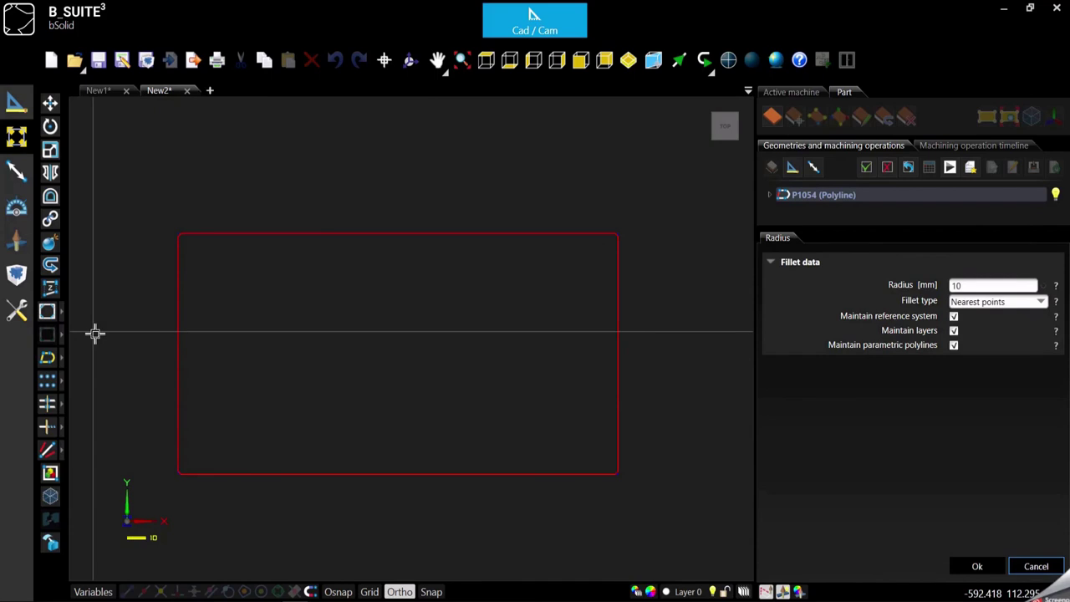
double_click(963, 285)
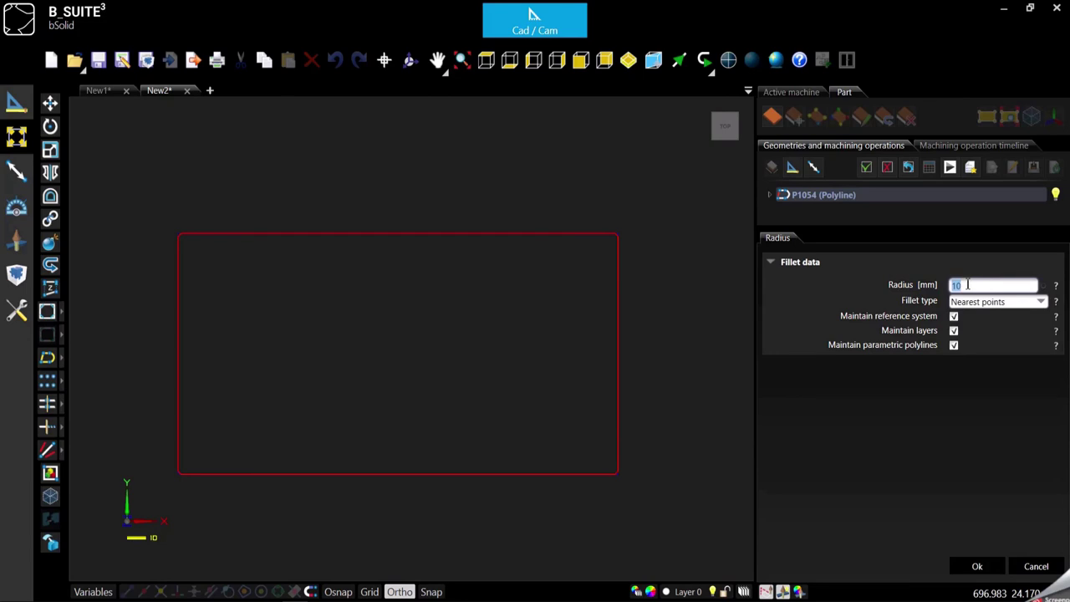
text(50)
click(978, 568)
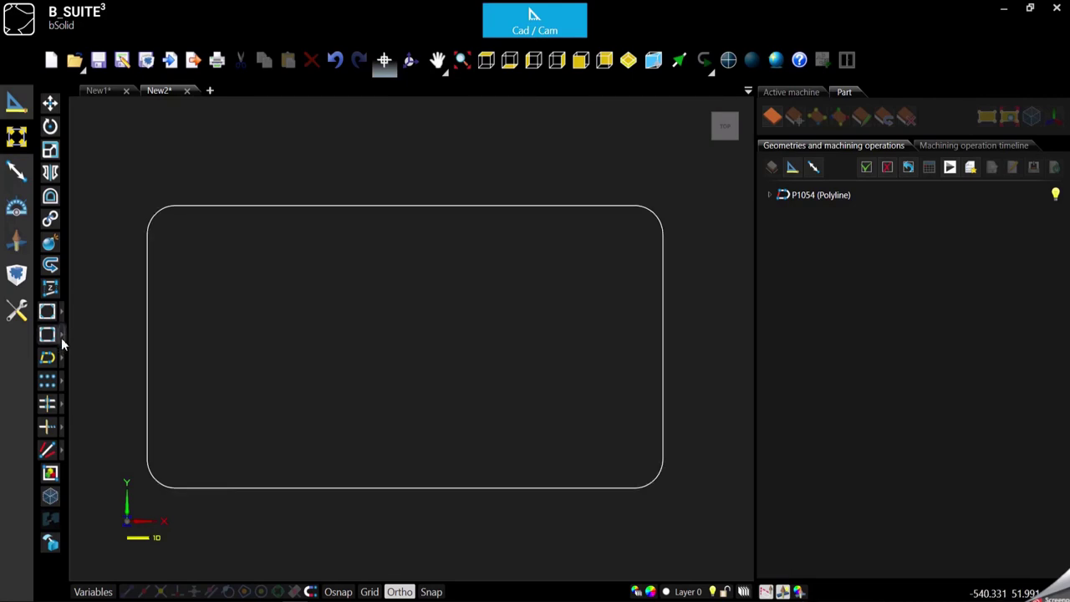
Pan the drawing down to free space above and switch to the shape drawing tools
mouse_move(60, 338)
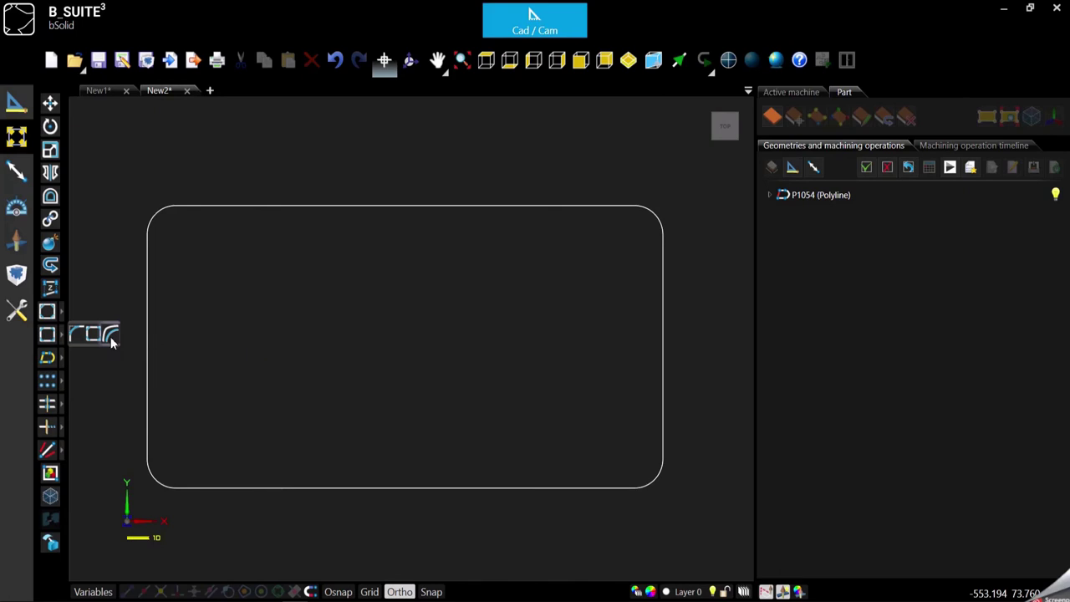
mouse_move(359, 282)
middle_down()
mouse_move(361, 415)
mouse_move(346, 365)
mouse_move(361, 377)
middle_up()
scroll(323, 293, down, 1)
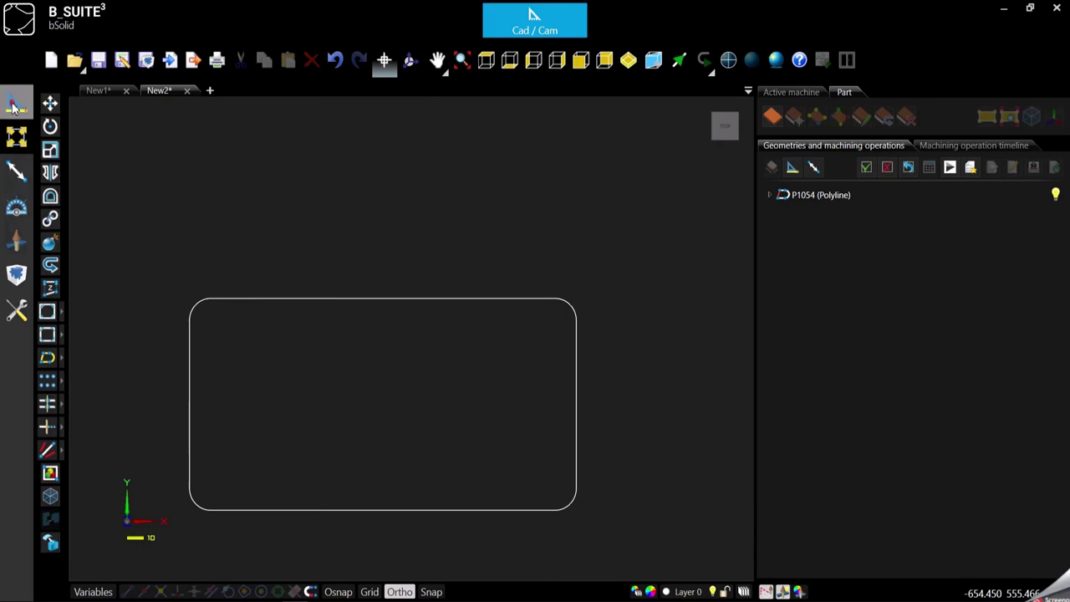
click(15, 102)
Draw the first three-point arc above the rounded rectangle
click(50, 153)
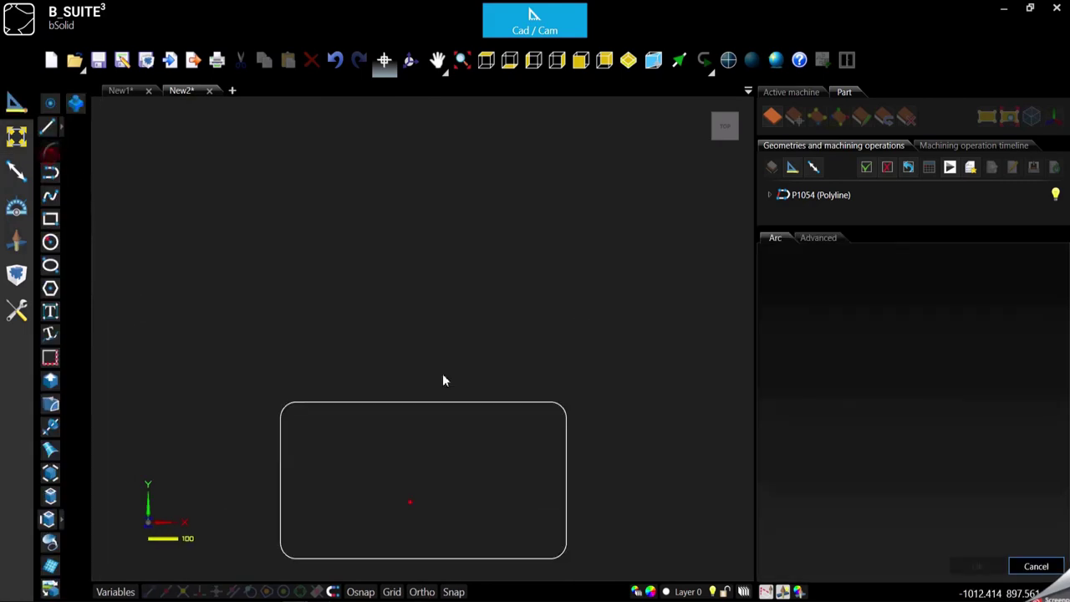
click(317, 332)
click(364, 277)
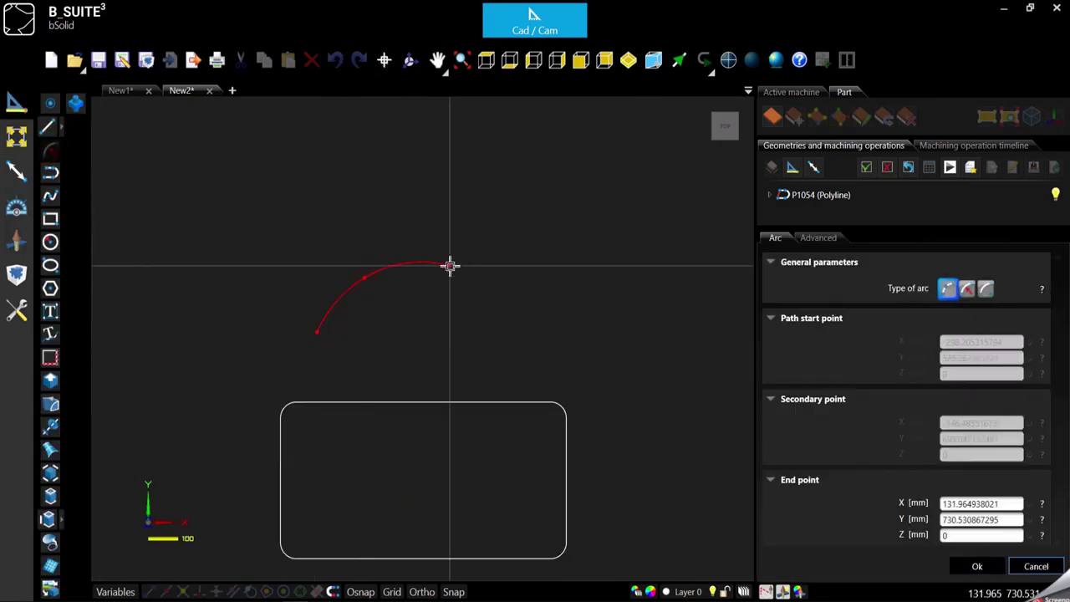
click(453, 267)
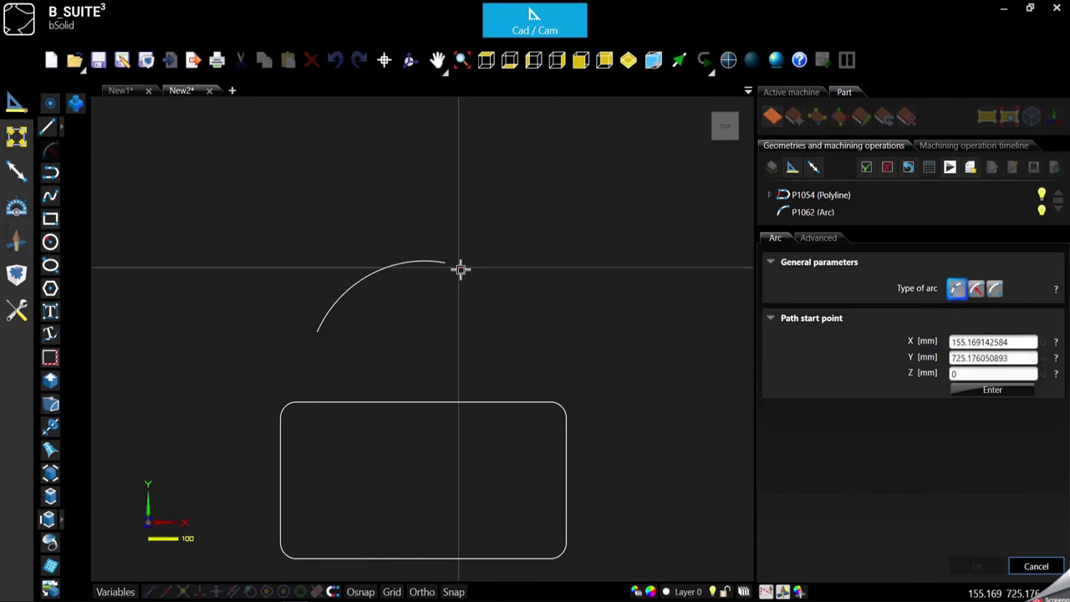
Draw a second three-point arc starting at the first arc's end and ending to the right
click(454, 263)
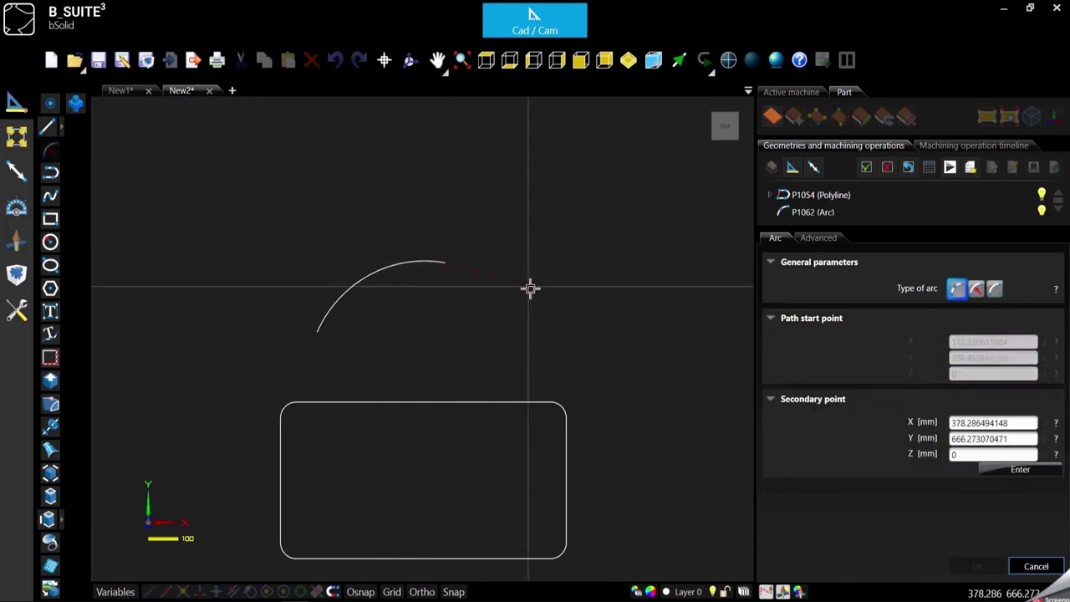
click(515, 286)
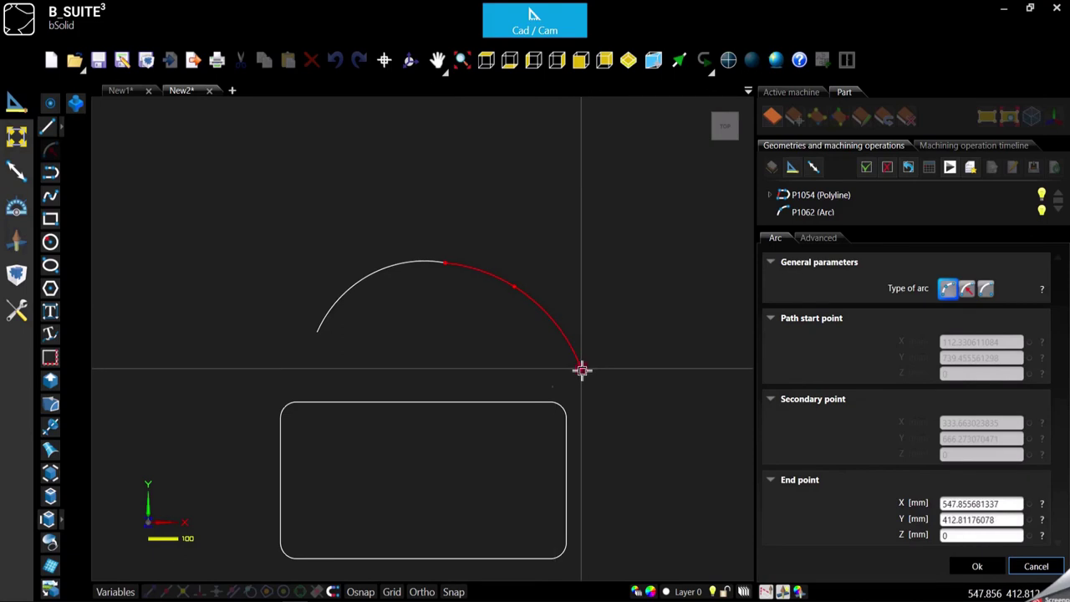
click(582, 371)
click(1034, 568)
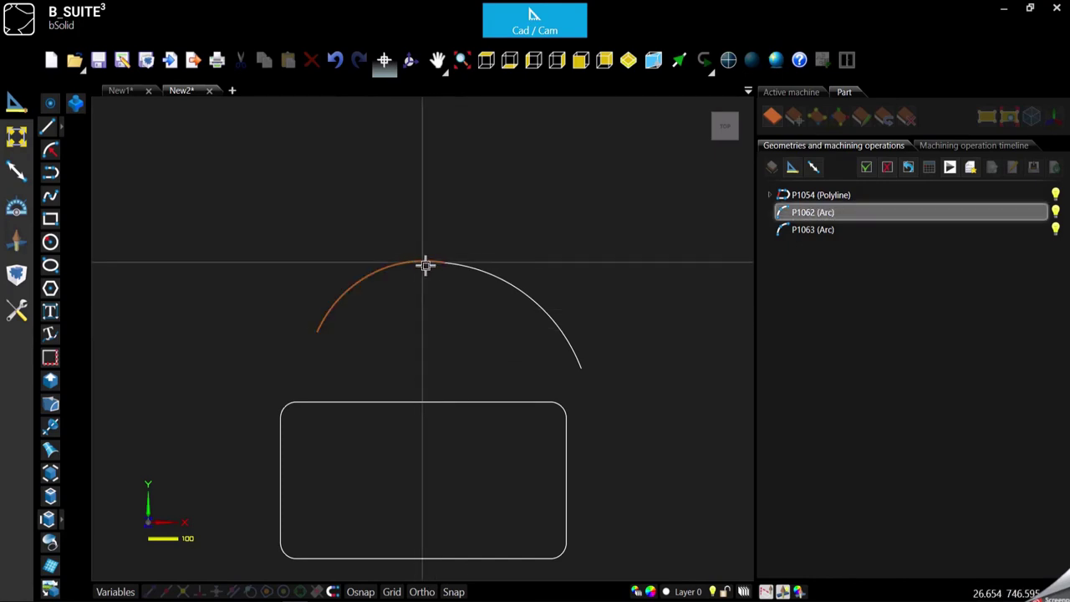
scroll(424, 266, up, 3)
scroll(452, 261, up, 5)
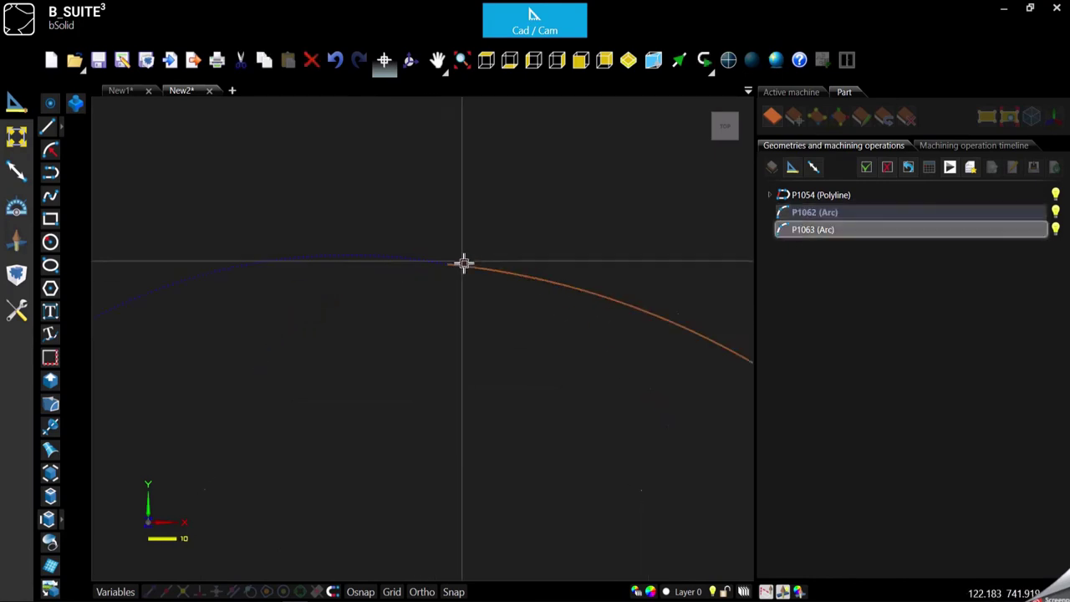
scroll(448, 253, down, 5)
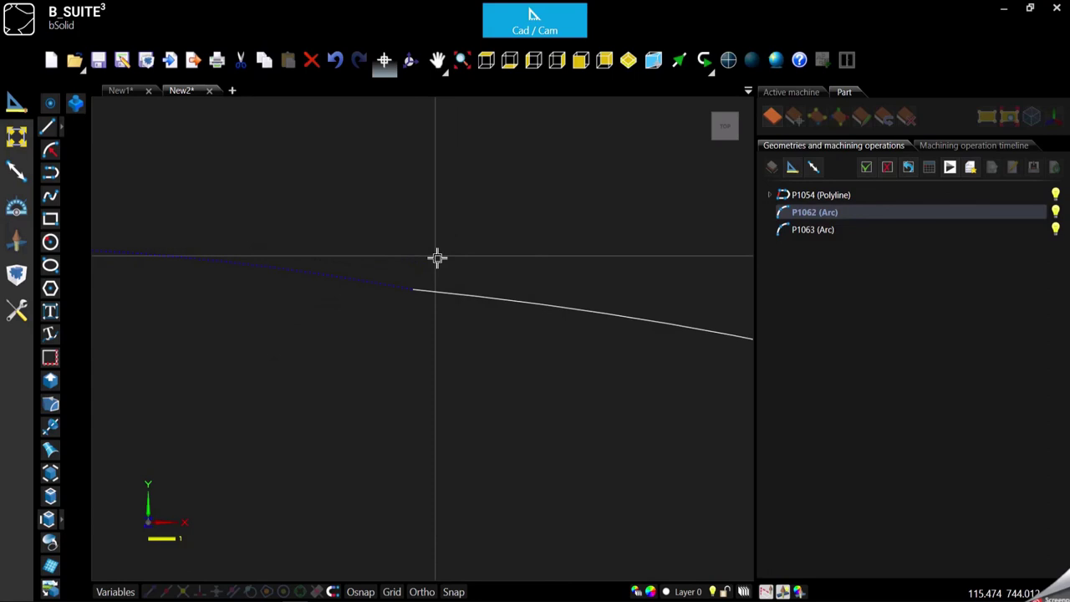
click(441, 315)
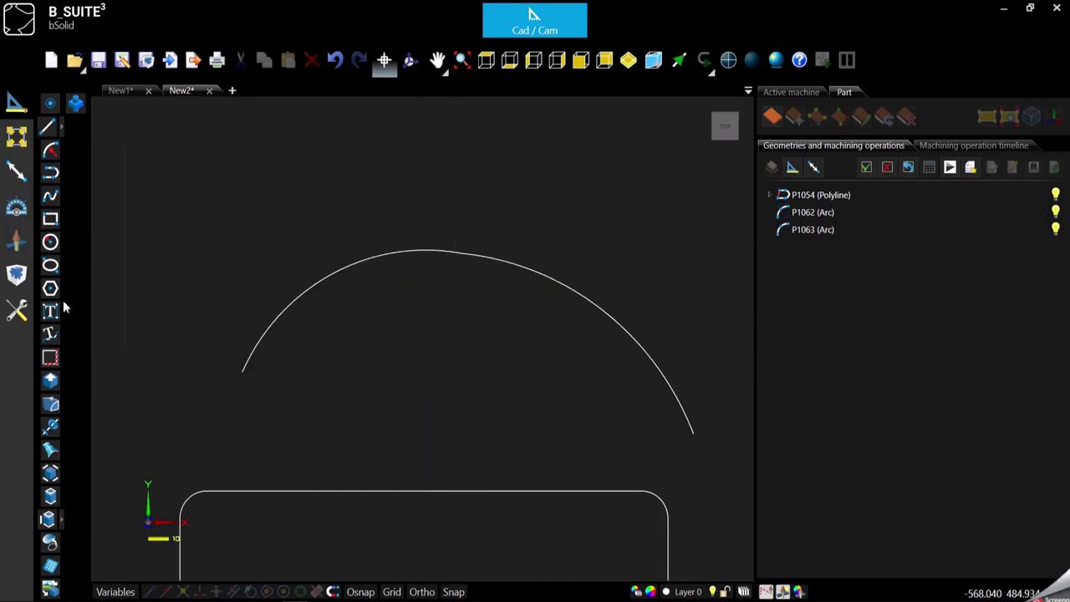
click(17, 136)
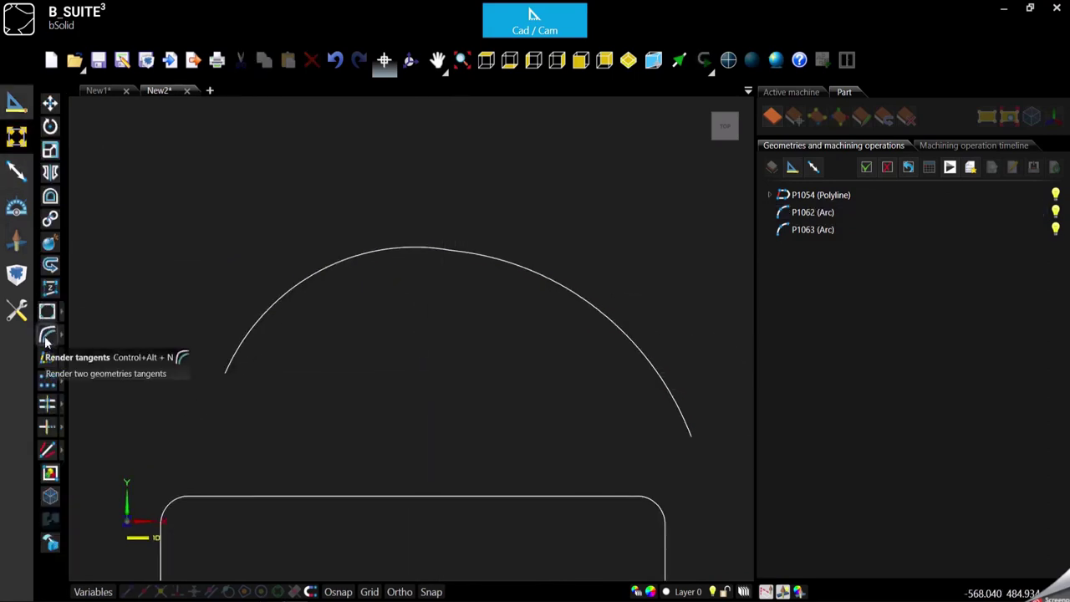
Use Render tangents on arcs P1062 and P1063 to join them into polyline P1064
click(46, 337)
click(402, 248)
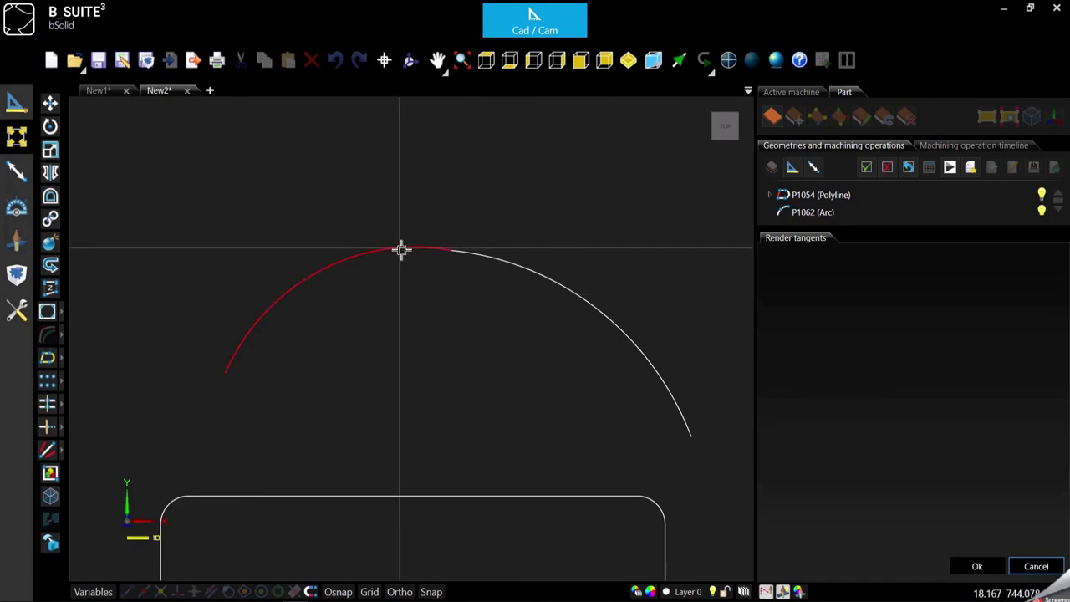
click(470, 256)
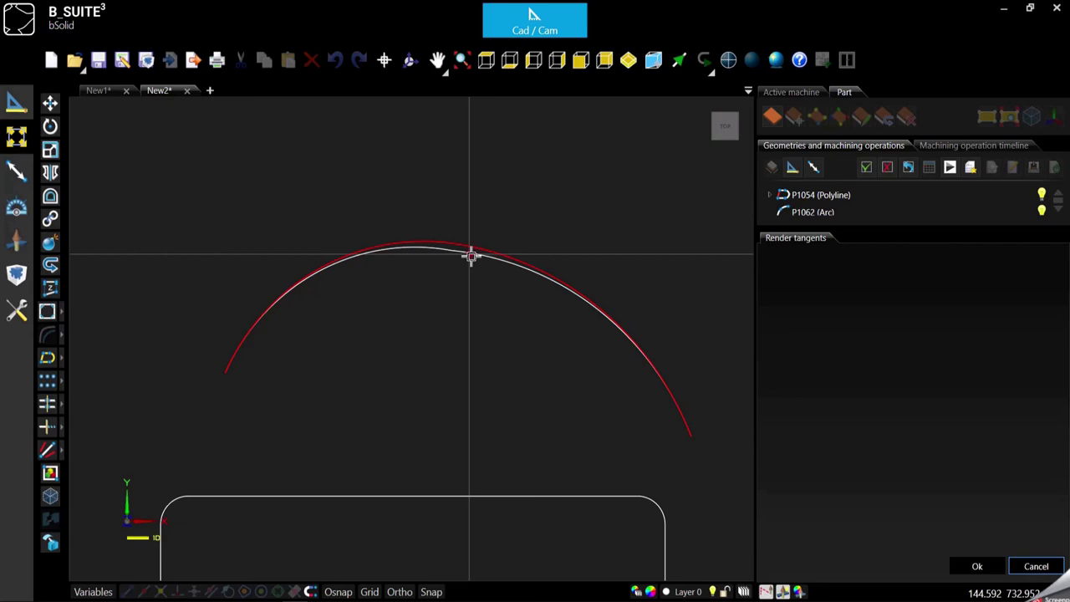
click(472, 255)
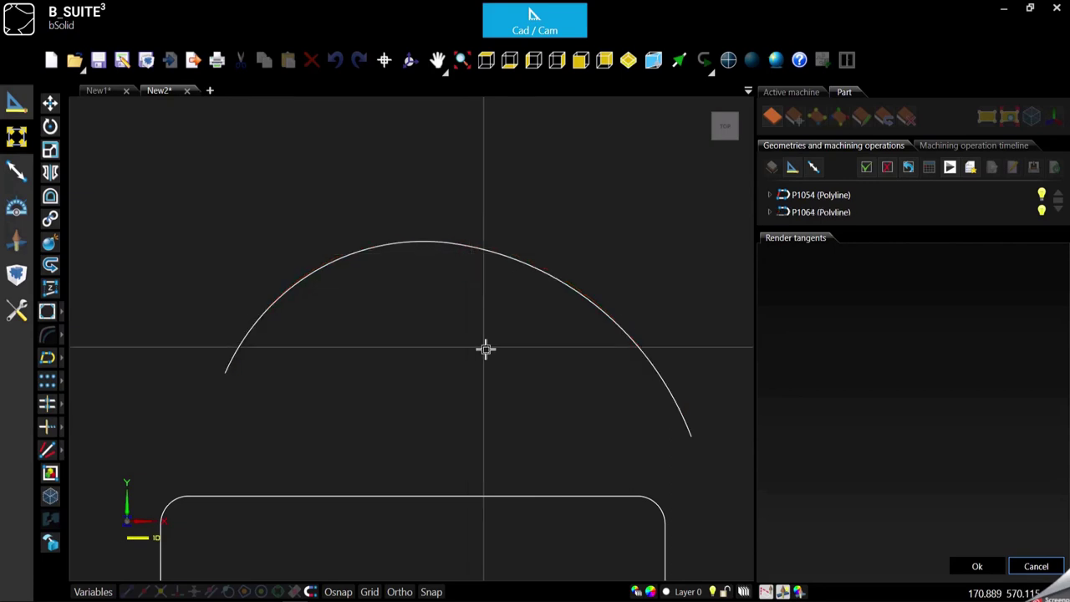
key(Return)
mouse_move(600, 485)
middle_down()
mouse_move(589, 396)
mouse_move(597, 351)
middle_up()
scroll(497, 255, down, 1)
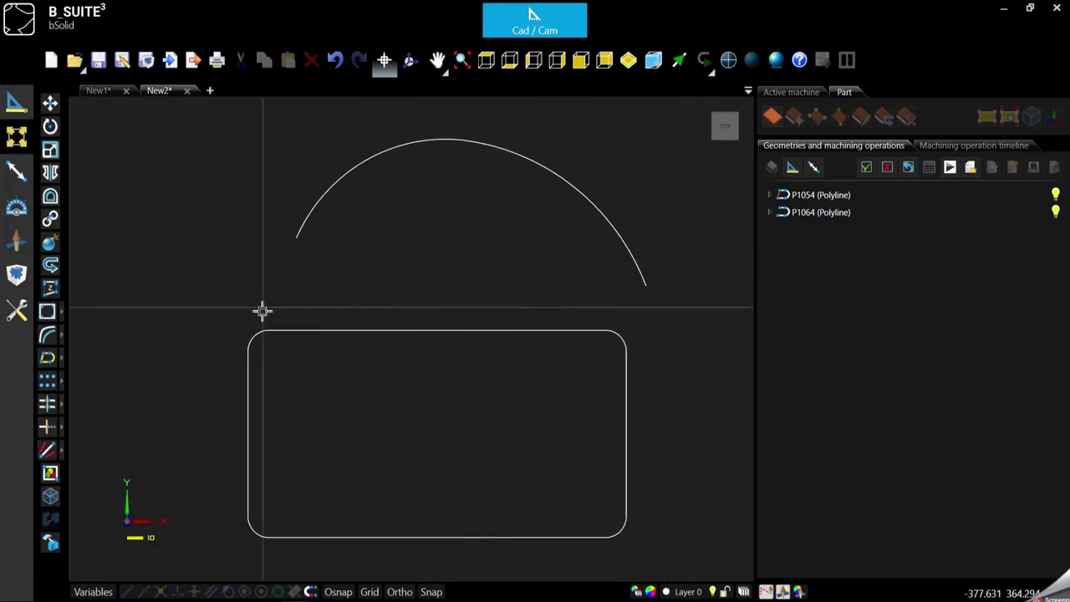
click(61, 382)
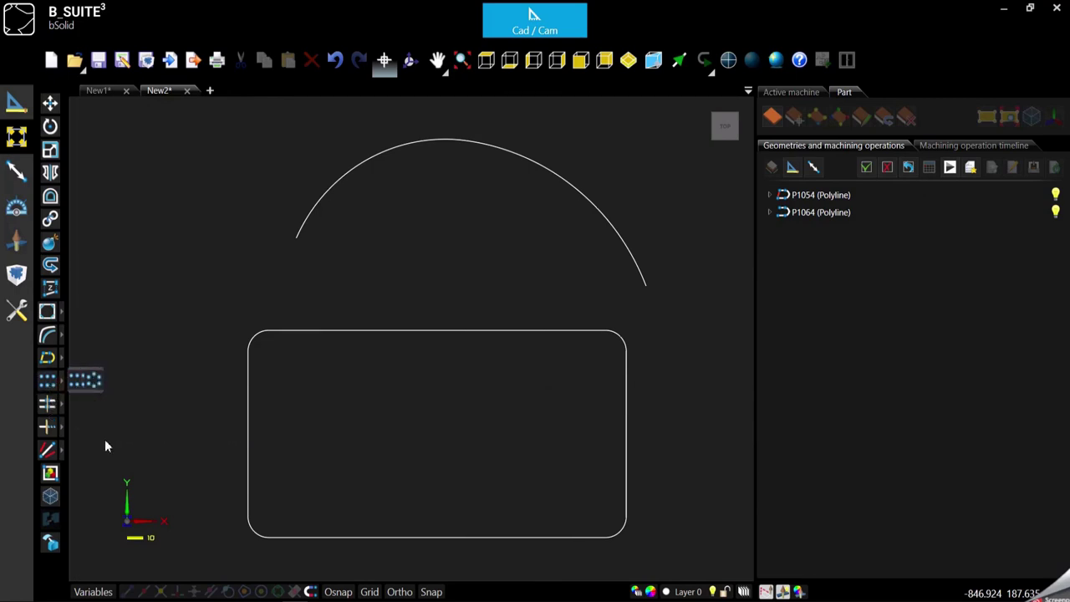
click(62, 404)
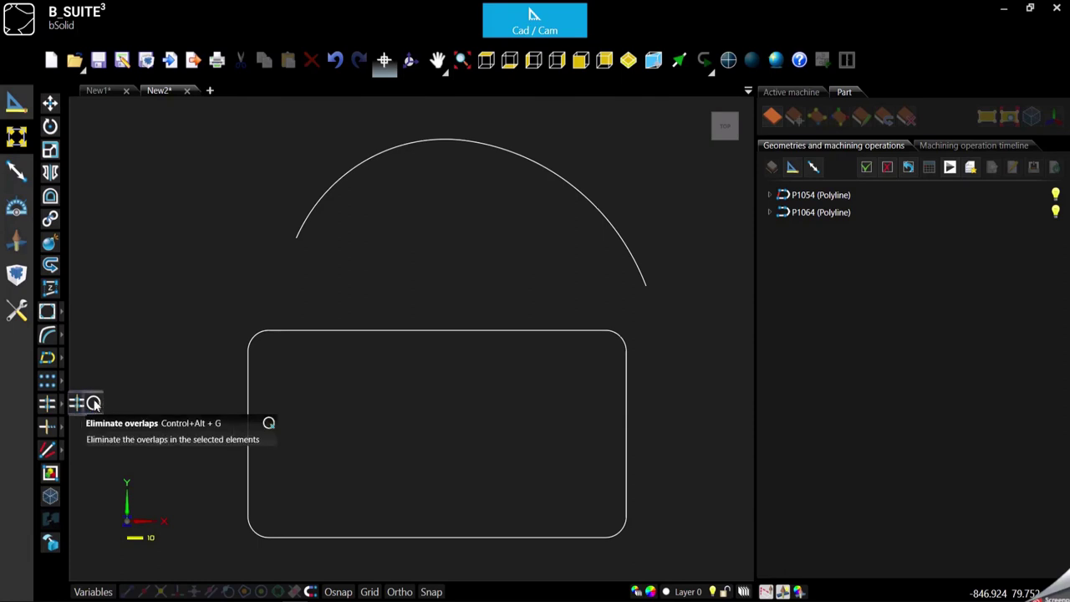
click(94, 403)
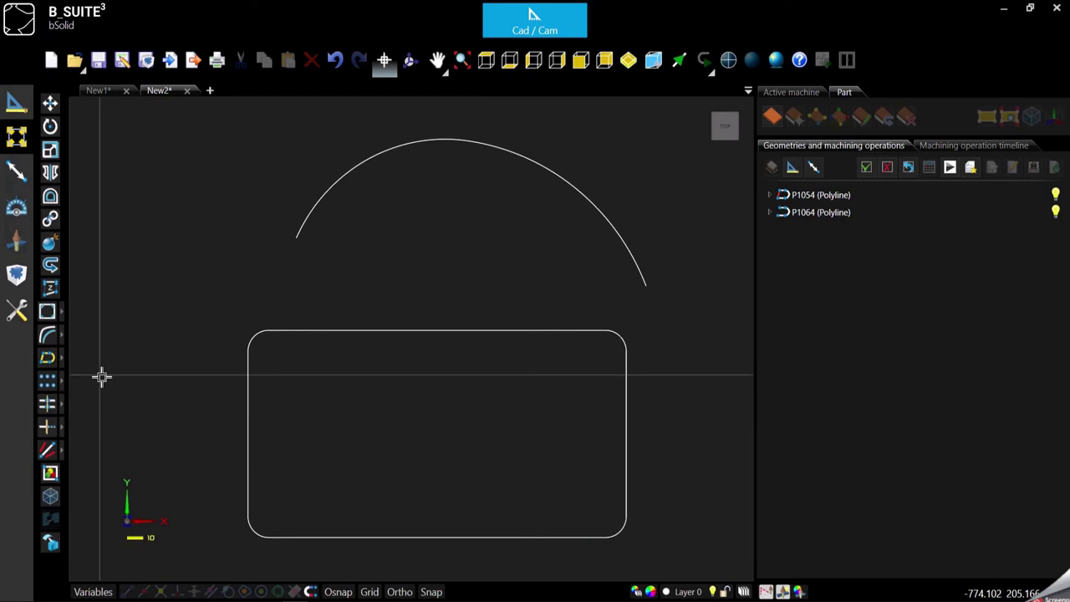